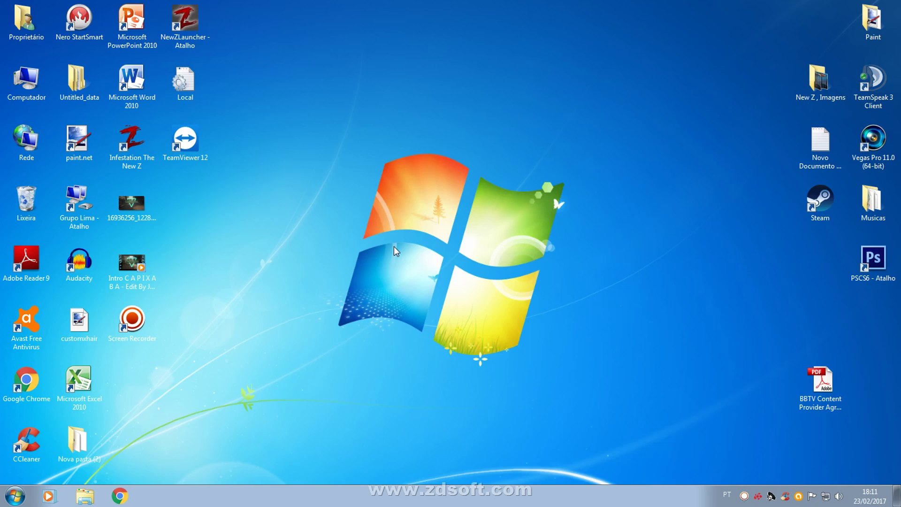
Search the installed programs for "executar" and open the Executar (Run) dialog.
{"action": "left_click", "coordinate": [15, 495]}
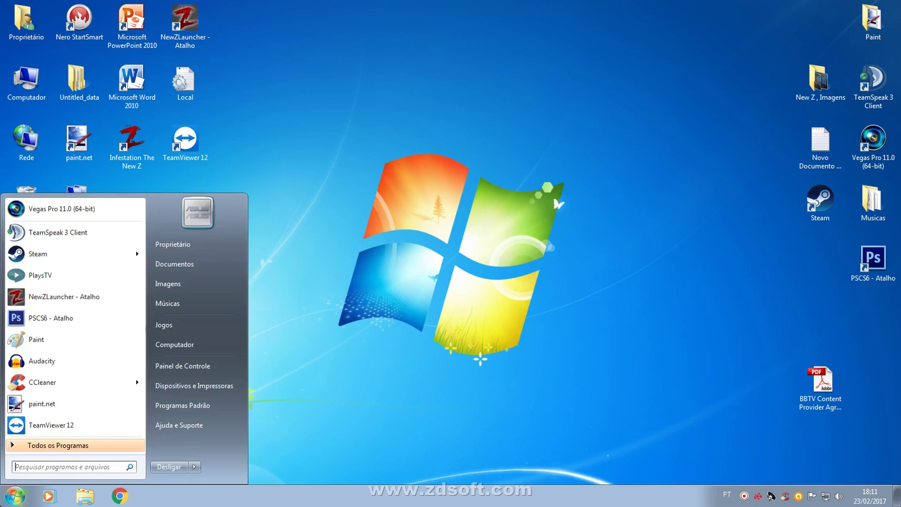
{"action": "left_click", "coordinate": [9, 496]}
{"action": "left_click", "coordinate": [13, 497]}
{"action": "left_click", "coordinate": [31, 467]}
{"action": "type", "text": "executar"}
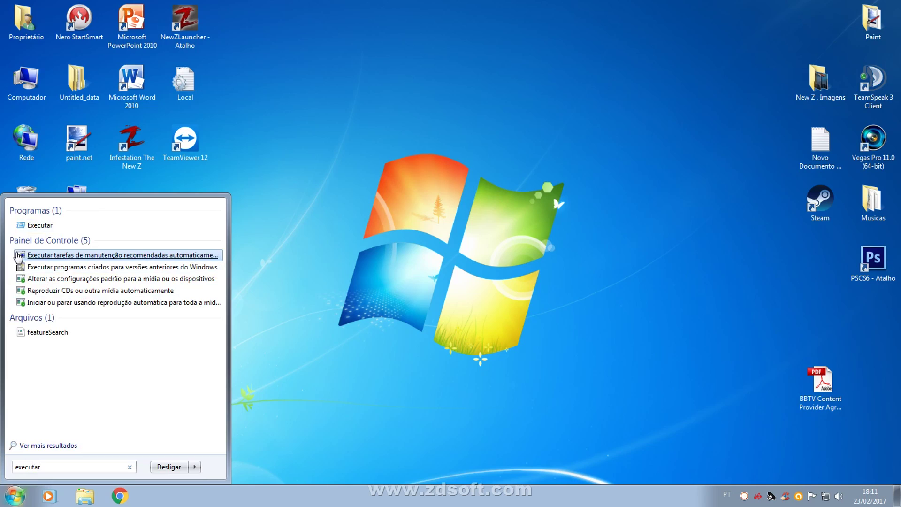
{"action": "left_click", "coordinate": [45, 225]}
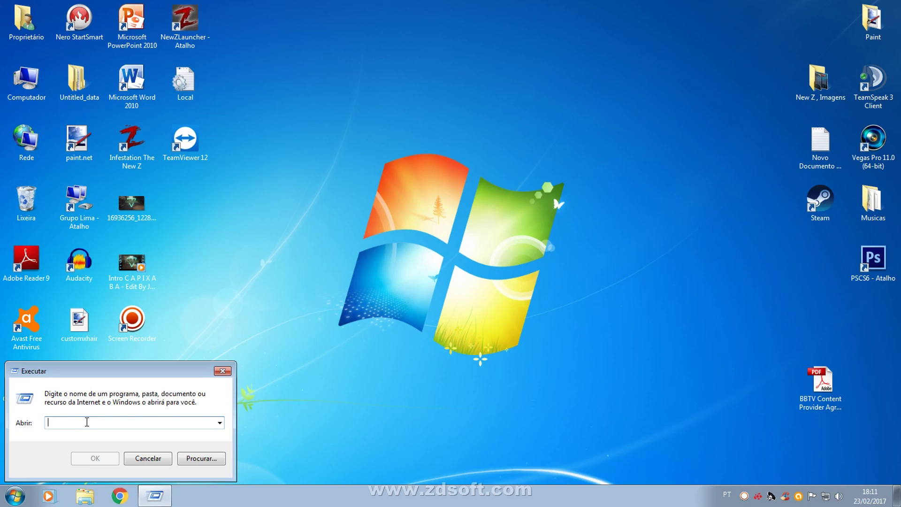
Run "temp" to open the Windows Temp folder.
{"action": "type", "text": "temp"}
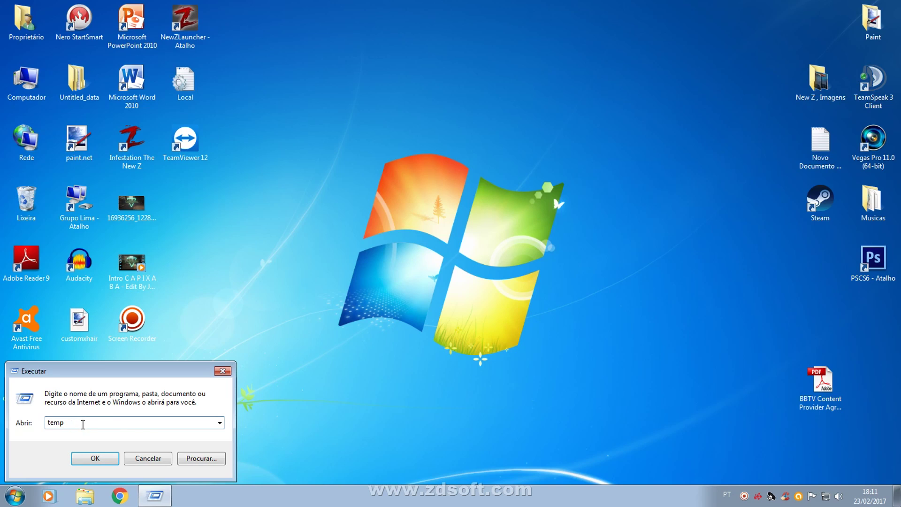
{"action": "left_click", "coordinate": [96, 459]}
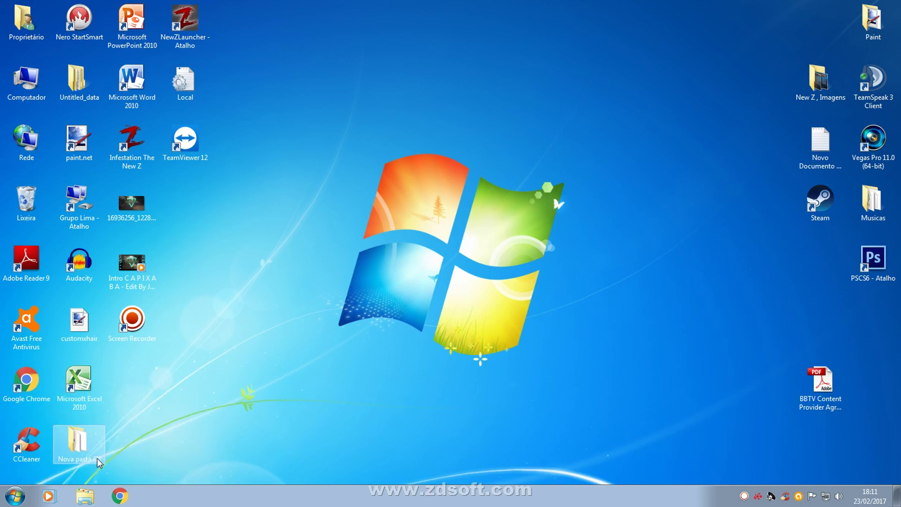
{"action": "left_click_drag", "start_coordinate": [242, 367], "coordinate": [196, 151]}
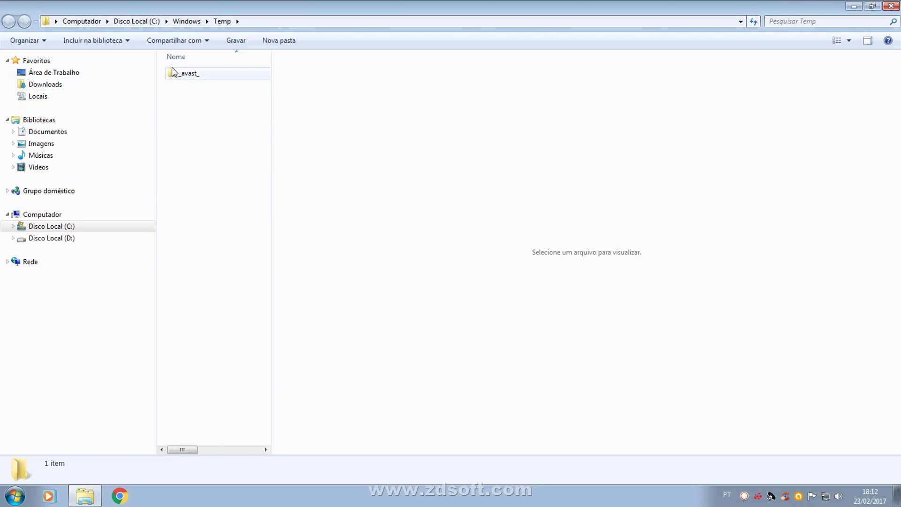
{"action": "left_click_drag", "start_coordinate": [162, 66], "coordinate": [174, 80]}
{"action": "left_click", "coordinate": [210, 149]}
{"action": "right_click", "coordinate": [178, 74]}
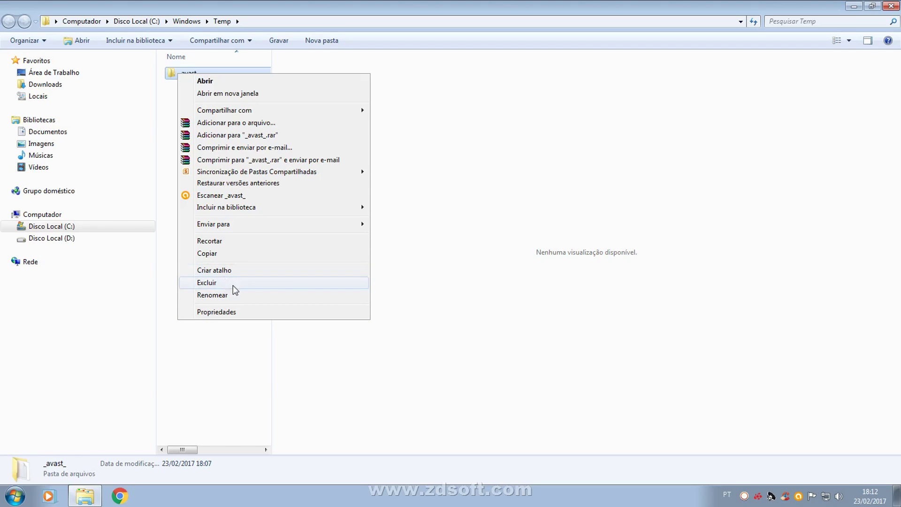
{"action": "left_click", "coordinate": [468, 163]}
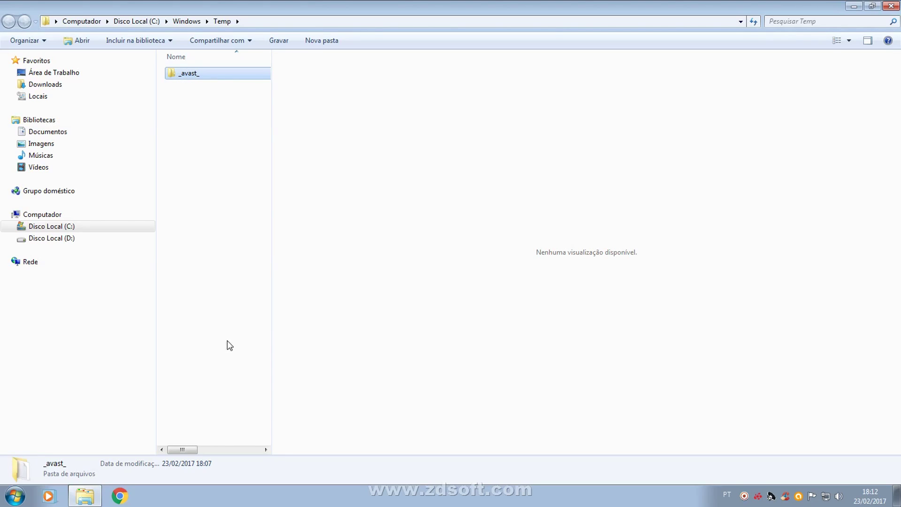
Try to delete the _avast_ folder from the Windows Temp folder.
{"action": "left_click", "coordinate": [201, 117]}
{"action": "left_click", "coordinate": [191, 75]}
{"action": "left_click_drag", "start_coordinate": [223, 210], "coordinate": [185, 74]}
{"action": "left_click", "coordinate": [217, 181]}
{"action": "left_click", "coordinate": [187, 75]}
{"action": "left_click_drag", "start_coordinate": [219, 262], "coordinate": [198, 77]}
{"action": "right_click", "coordinate": [198, 73]}
{"action": "left_click", "coordinate": [240, 282]}
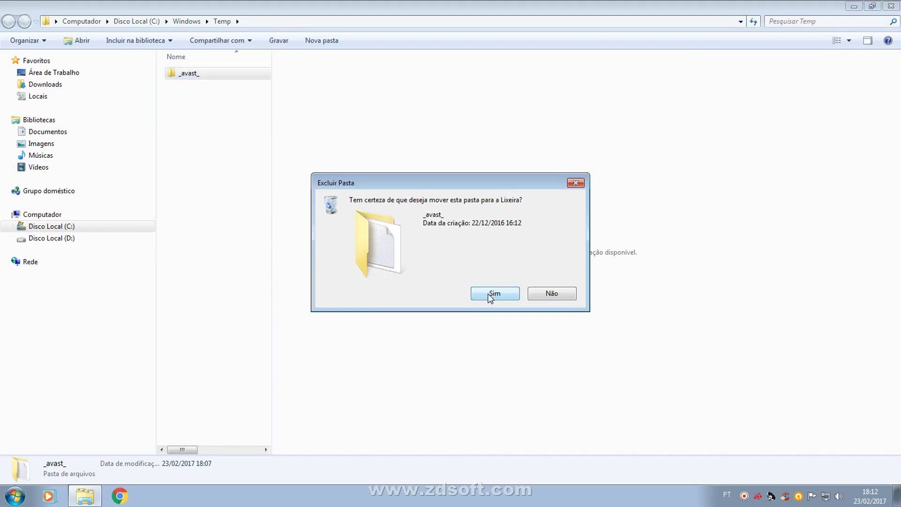
{"action": "left_click", "coordinate": [497, 294]}
{"action": "left_click", "coordinate": [571, 306]}
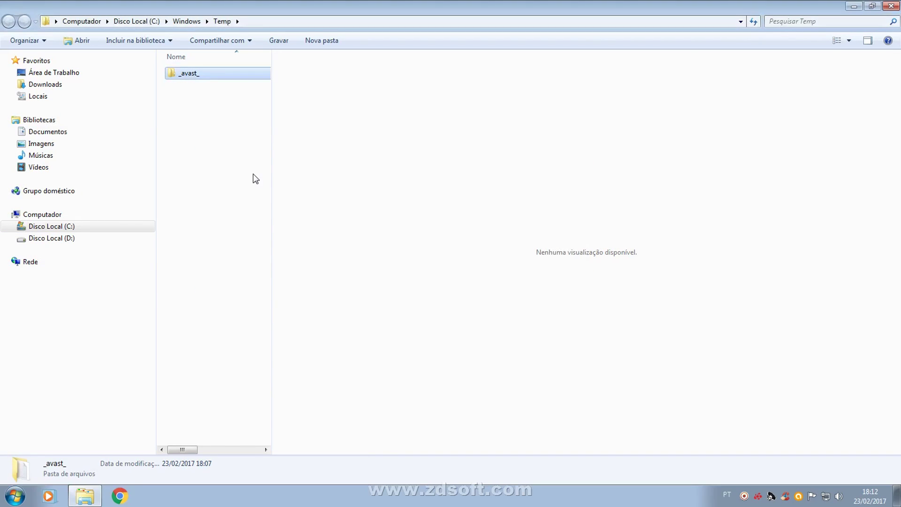
{"action": "left_click", "coordinate": [235, 135]}
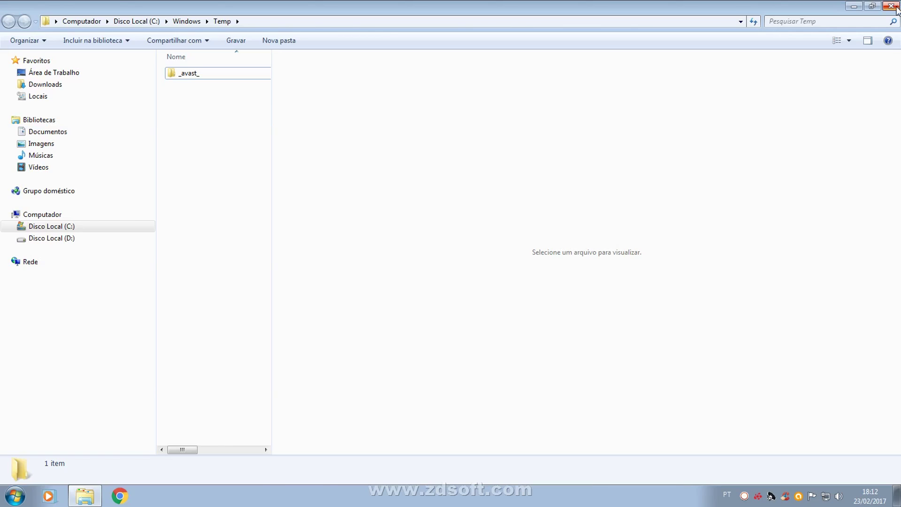
Close the Temp folder window and bring up the Executar (Run) dialog again.
{"action": "left_click", "coordinate": [894, 7]}
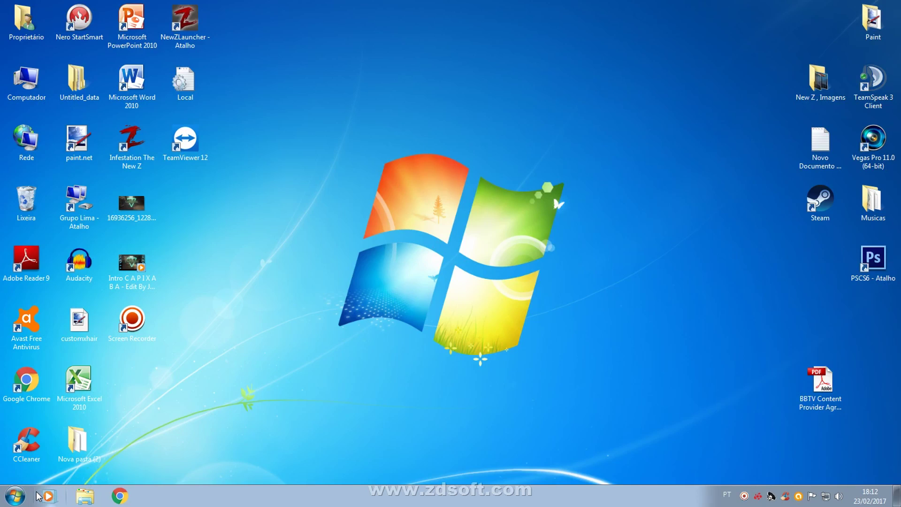
{"action": "left_click", "coordinate": [6, 502]}
{"action": "left_click", "coordinate": [65, 469]}
{"action": "type", "text": "Executar"}
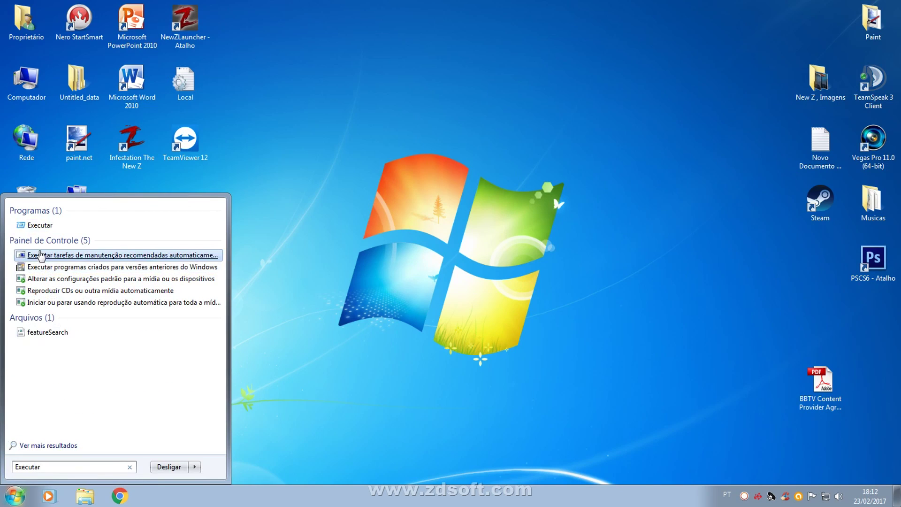
{"action": "left_click", "coordinate": [40, 226]}
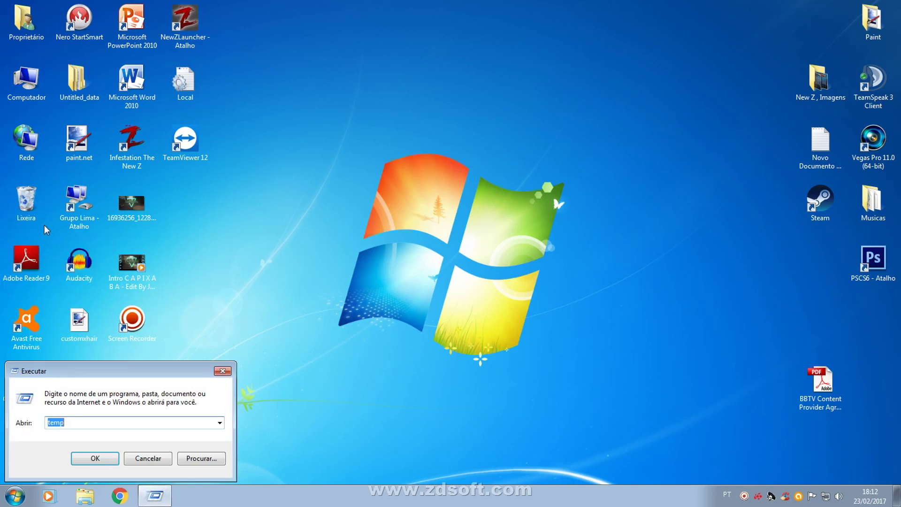
Replace the Run command with "%temp%" and execute it to open the user's temporary files folder.
{"action": "left_click", "coordinate": [74, 426]}
{"action": "left_click_drag", "start_coordinate": [61, 424], "coordinate": [49, 423]}
{"action": "key", "text": "BackSpace"}
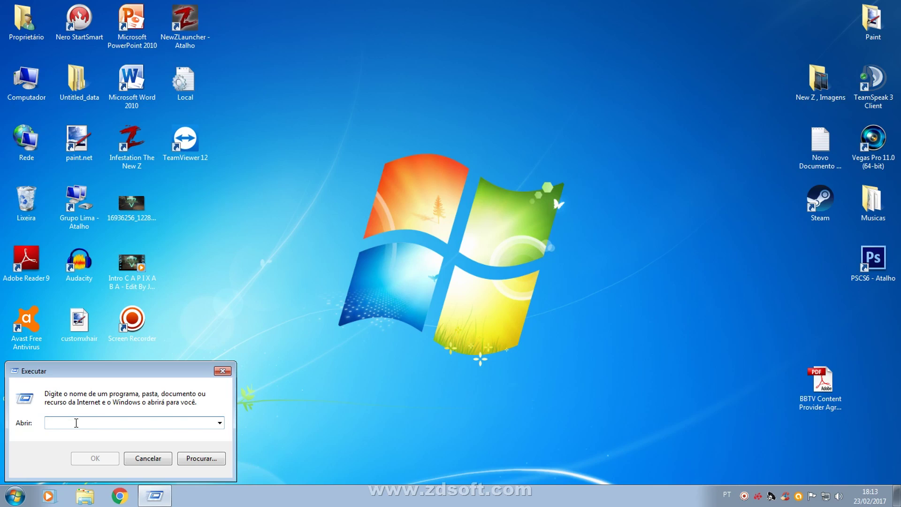
{"action": "type", "text": "%temp%"}
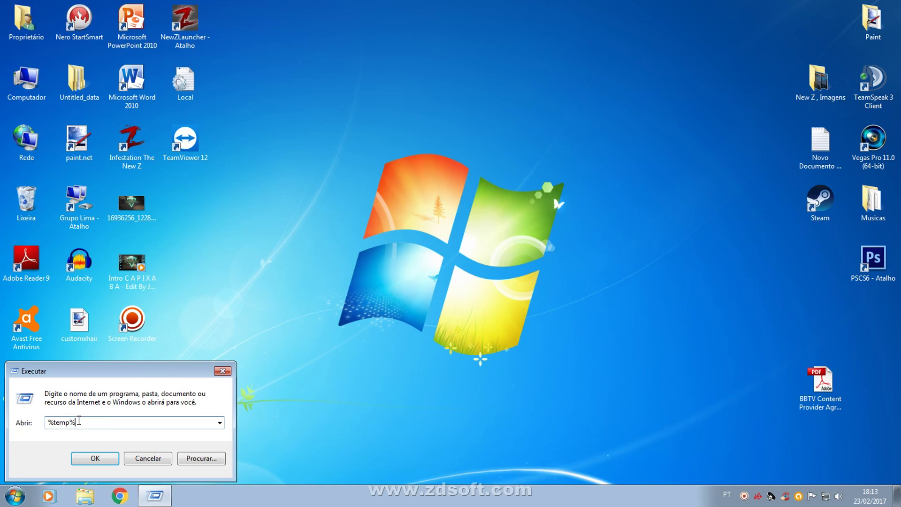
{"action": "left_click", "coordinate": [94, 459]}
Delete all items in the user's Temp folder, ignoring the in-use FXSAPIDebugLogFile, and close the folder window.
{"action": "left_click_drag", "start_coordinate": [239, 213], "coordinate": [182, 73]}
{"action": "left_click_drag", "start_coordinate": [240, 316], "coordinate": [182, 72]}
{"action": "right_click", "coordinate": [183, 72]}
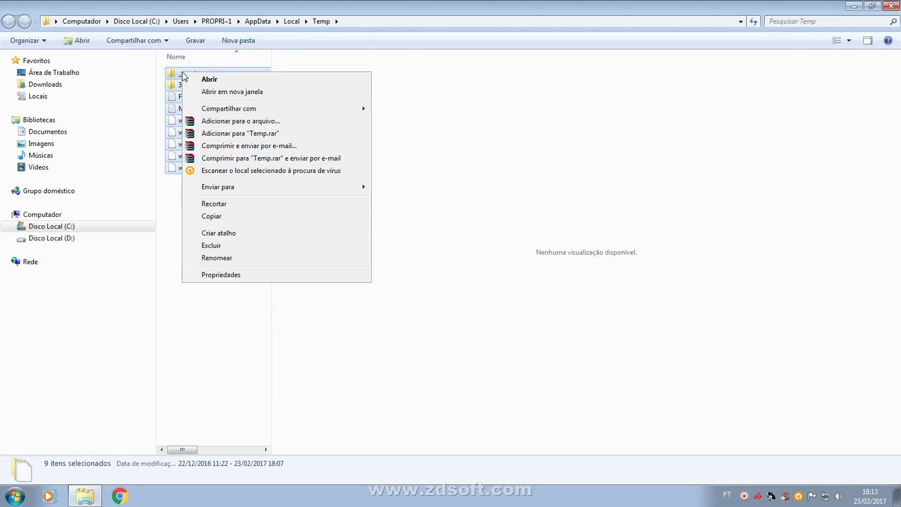
{"action": "left_click", "coordinate": [220, 246]}
{"action": "left_click", "coordinate": [493, 257]}
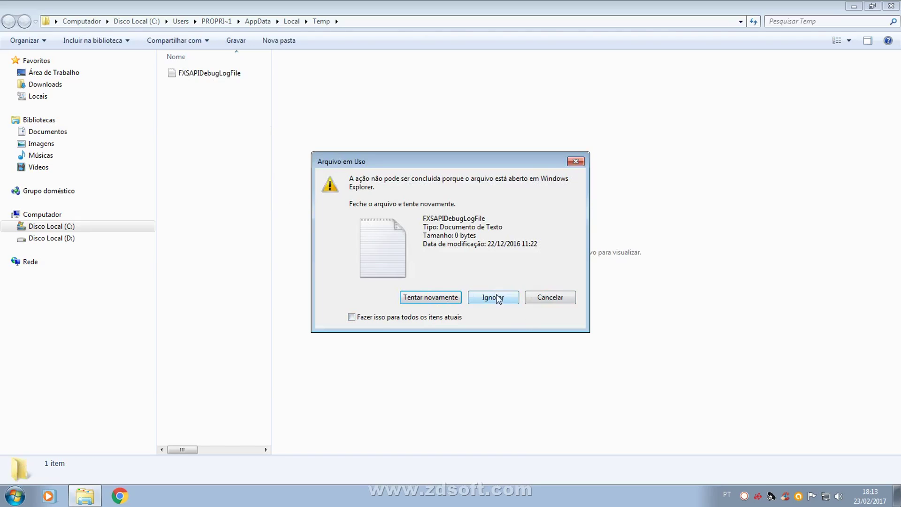
{"action": "left_click", "coordinate": [492, 302]}
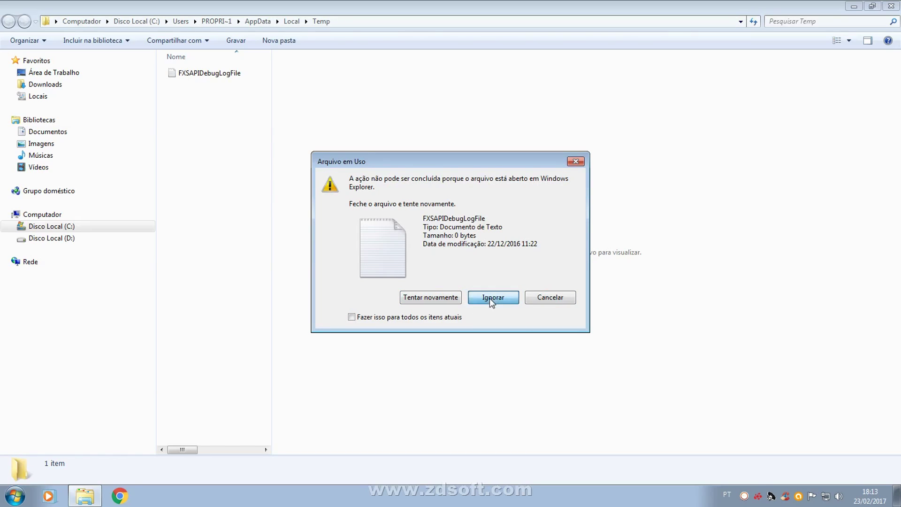
{"action": "left_click", "coordinate": [212, 75]}
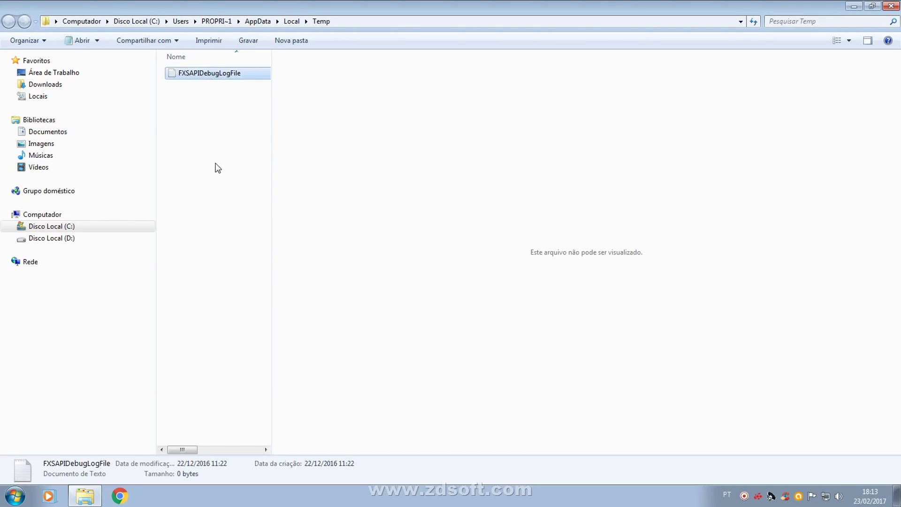
{"action": "left_click", "coordinate": [894, 8]}
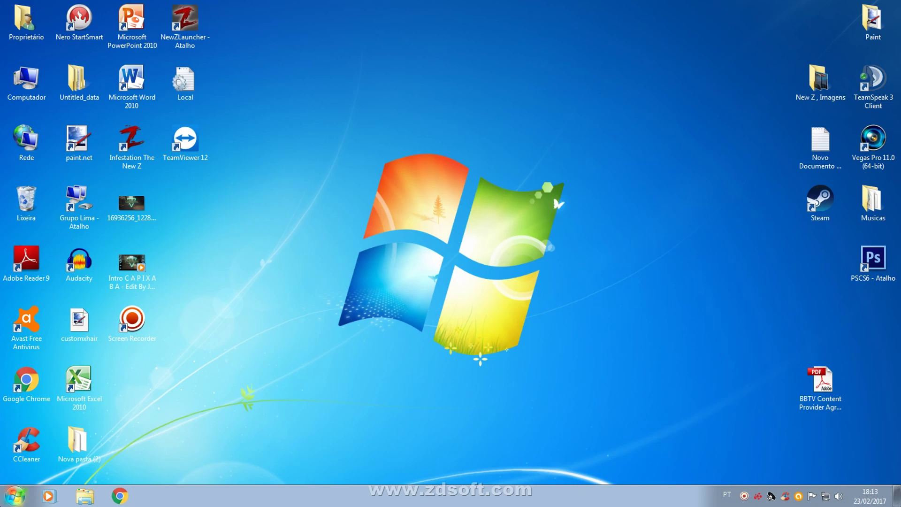
Search for "visualizador" and open Visualizador de Eventos (Event Viewer), moving its window nearer the middle of the desktop.
{"action": "left_click", "coordinate": [15, 497]}
{"action": "left_click", "coordinate": [15, 497]}
{"action": "left_click", "coordinate": [35, 466]}
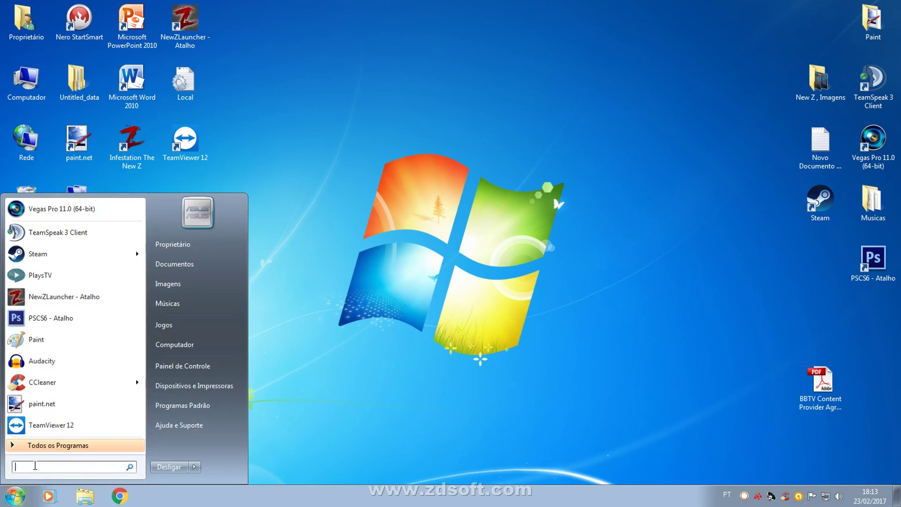
{"action": "type", "text": "visuli"}
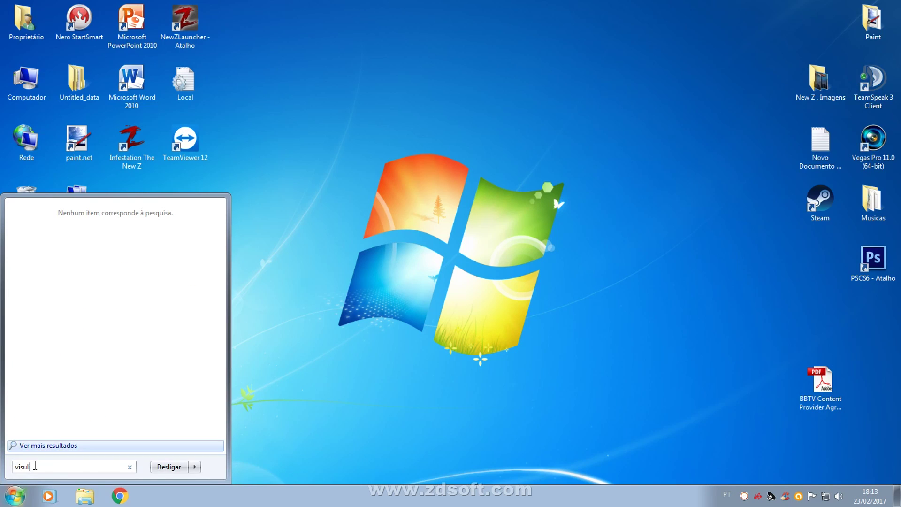
{"action": "key", "text": "BackSpace"}
{"action": "type", "text": "alizador"}
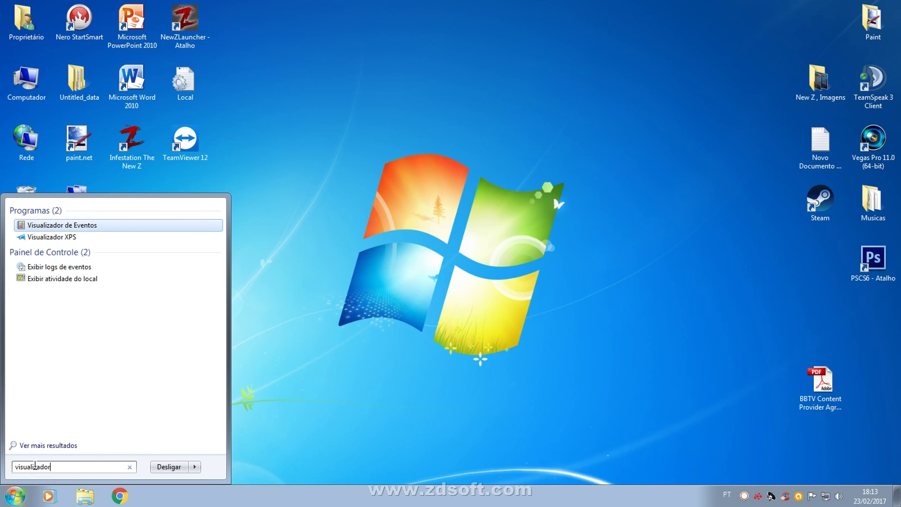
{"action": "left_click", "coordinate": [72, 226]}
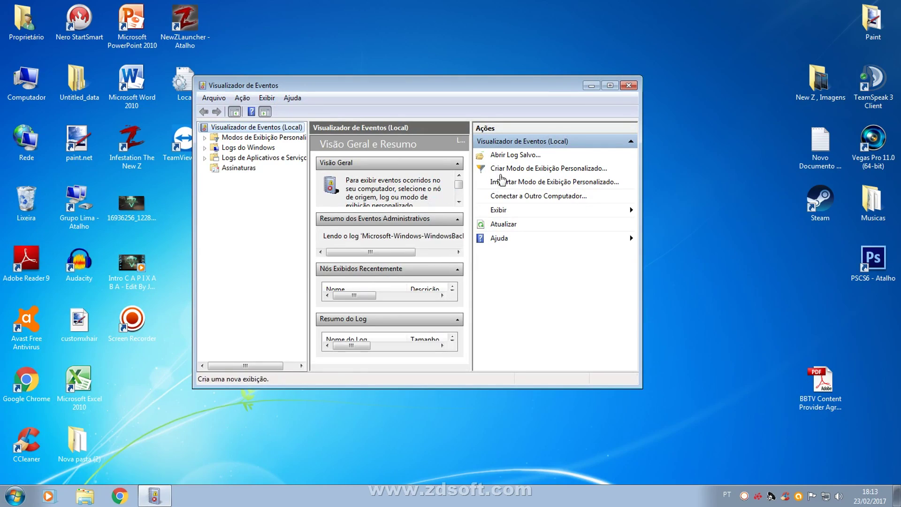
{"action": "left_click_drag", "start_coordinate": [422, 84], "coordinate": [478, 82]}
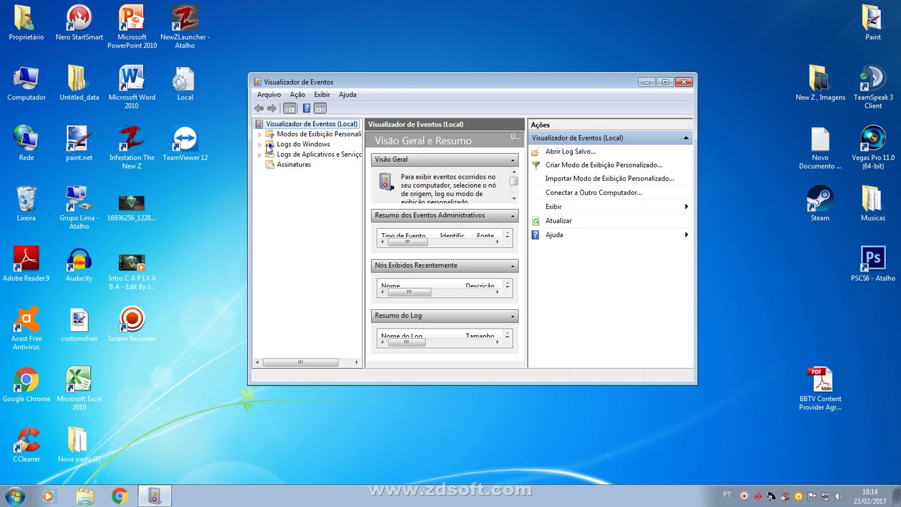
Expand the Logs do Windows group in the event viewer's tree.
{"action": "double_click", "coordinate": [305, 145]}
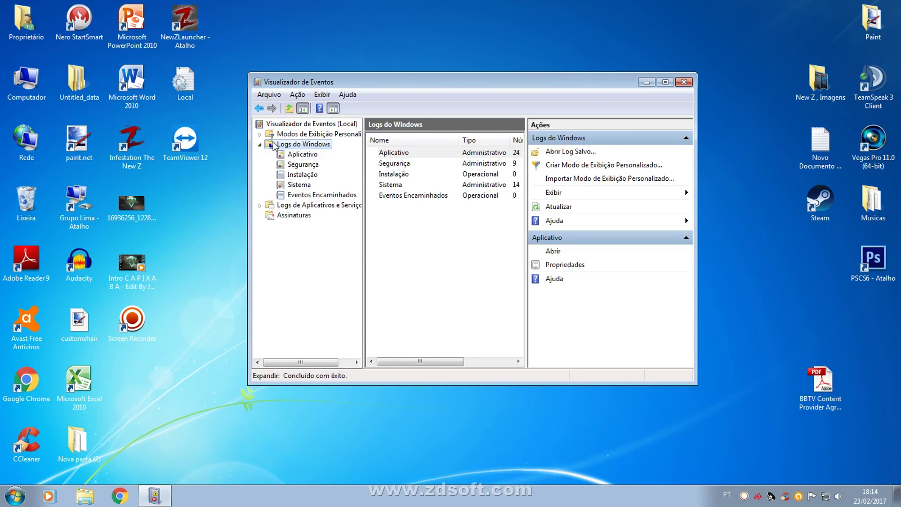
{"action": "double_click", "coordinate": [287, 146]}
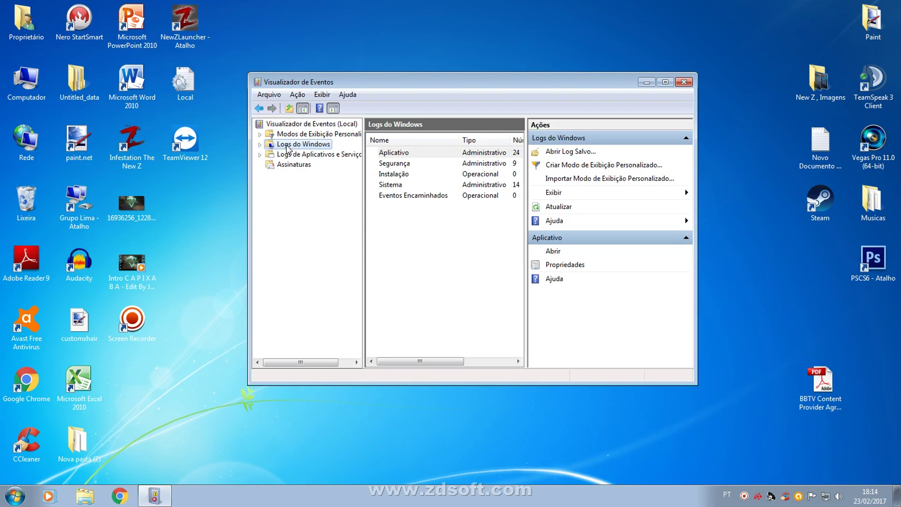
{"action": "left_click", "coordinate": [261, 145]}
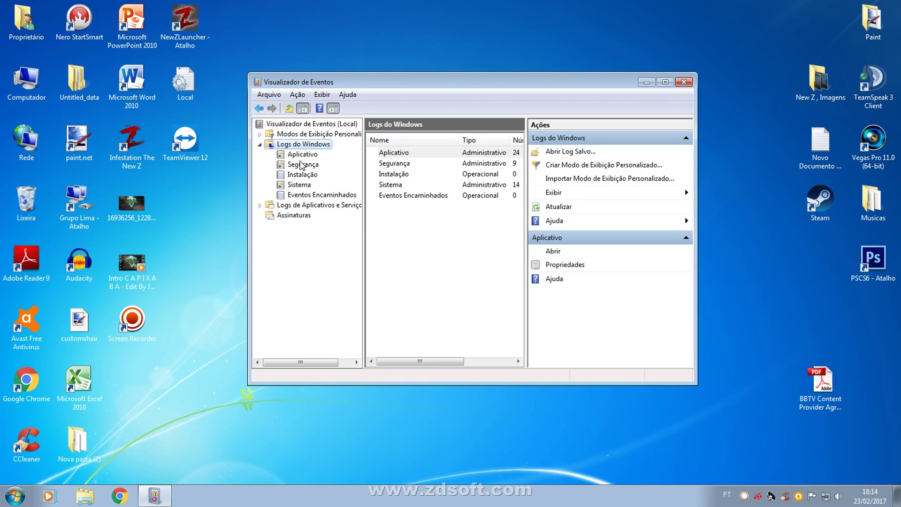
Look through the Aplicativo, Segurança, Instalação, Sistema and Eventos Encaminhados logs one after another.
{"action": "left_click", "coordinate": [301, 155]}
{"action": "left_click", "coordinate": [303, 165]}
{"action": "left_click", "coordinate": [303, 174]}
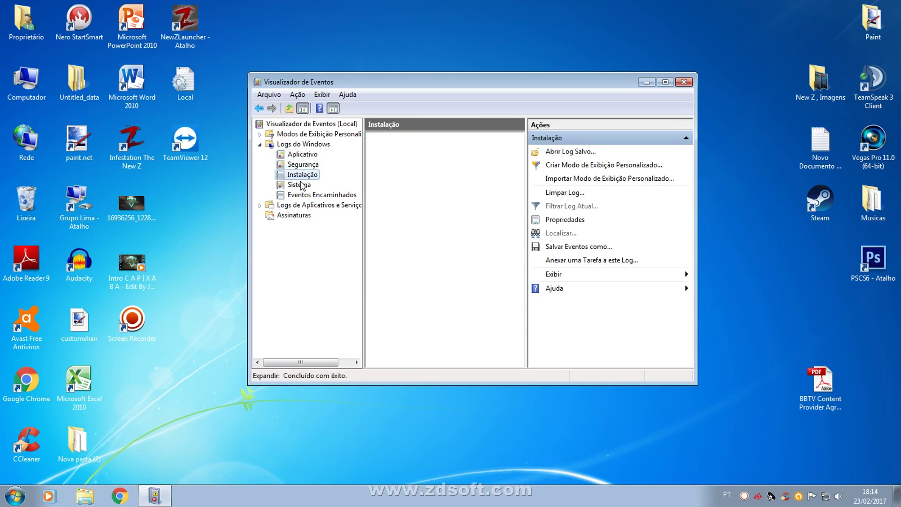
{"action": "left_click", "coordinate": [302, 186]}
{"action": "left_click", "coordinate": [320, 195]}
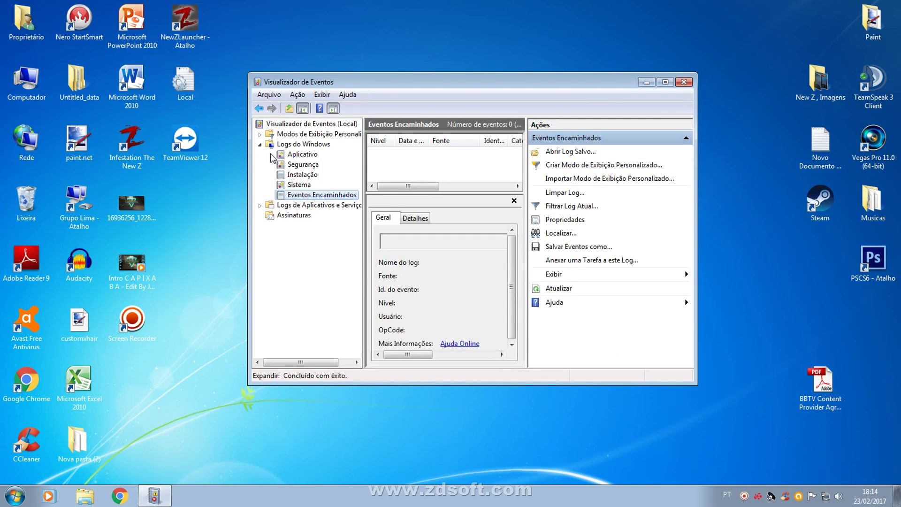
Clear the Aplicativo log without saving its contents.
{"action": "left_click", "coordinate": [302, 155]}
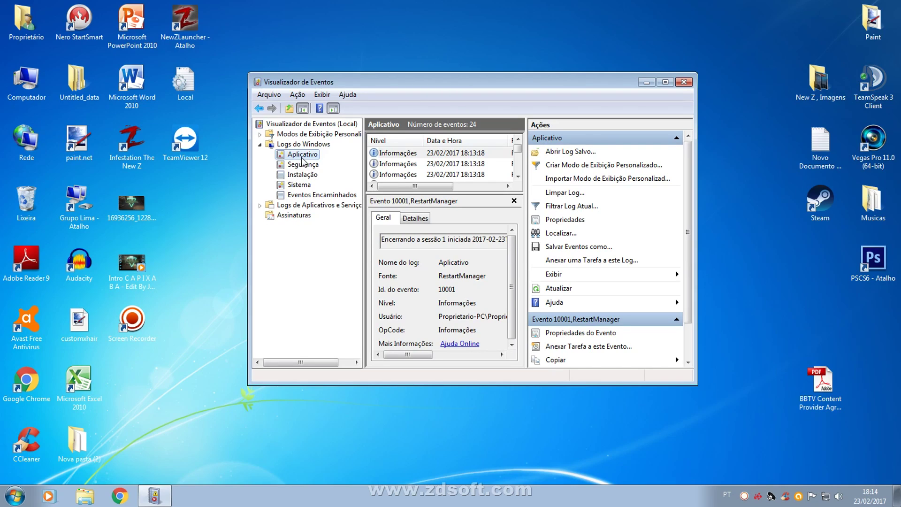
{"action": "left_click", "coordinate": [566, 194]}
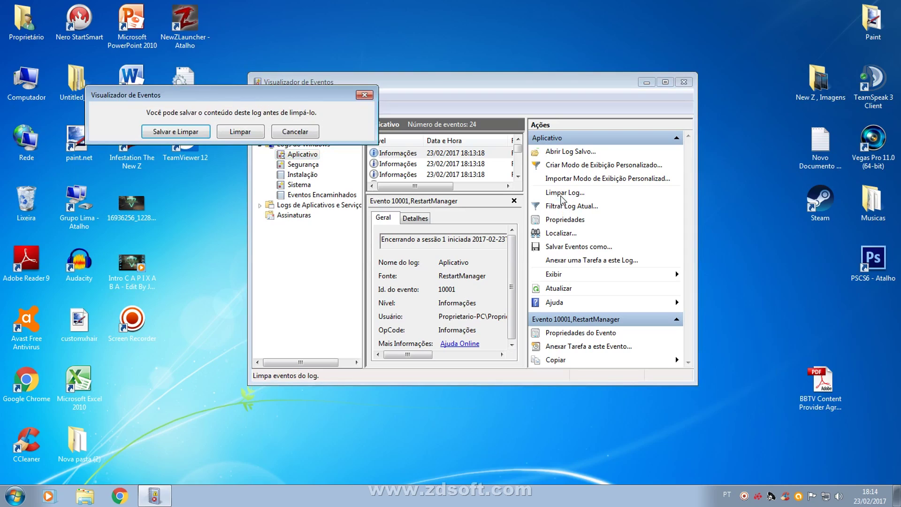
{"action": "left_click", "coordinate": [238, 138]}
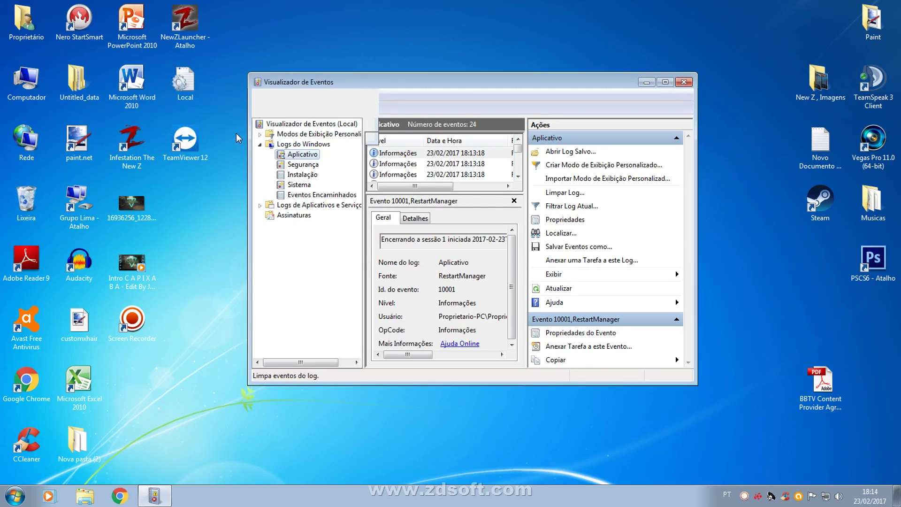
Clear the Segurança and Instalação logs without saving their contents.
{"action": "left_click", "coordinate": [299, 165]}
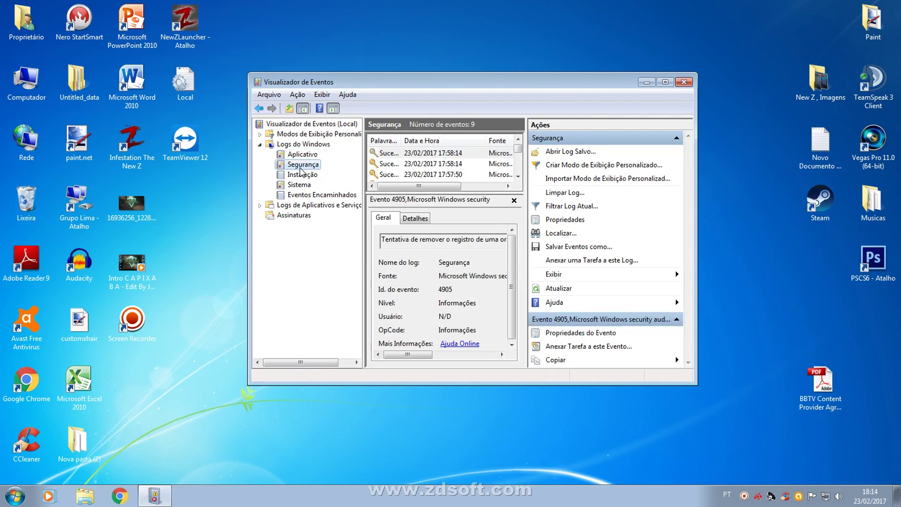
{"action": "left_click", "coordinate": [559, 197]}
{"action": "left_click", "coordinate": [239, 139]}
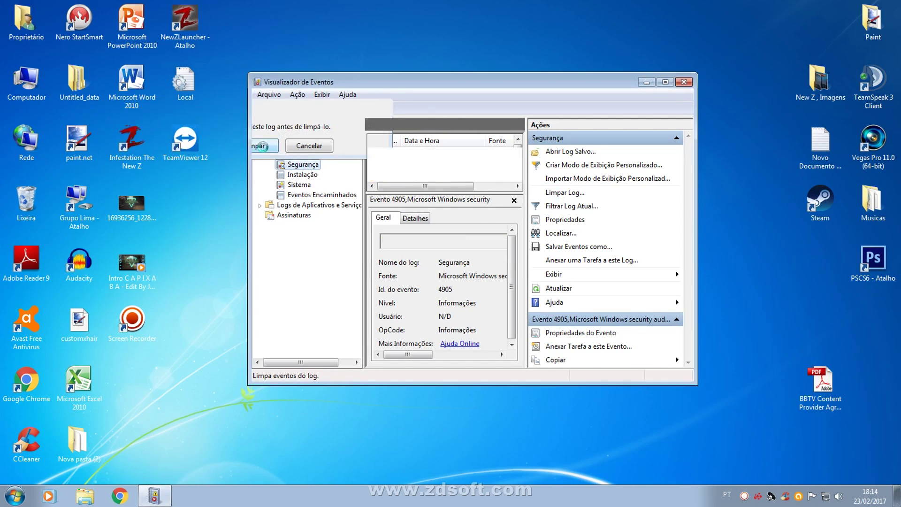
{"action": "left_click", "coordinate": [302, 175]}
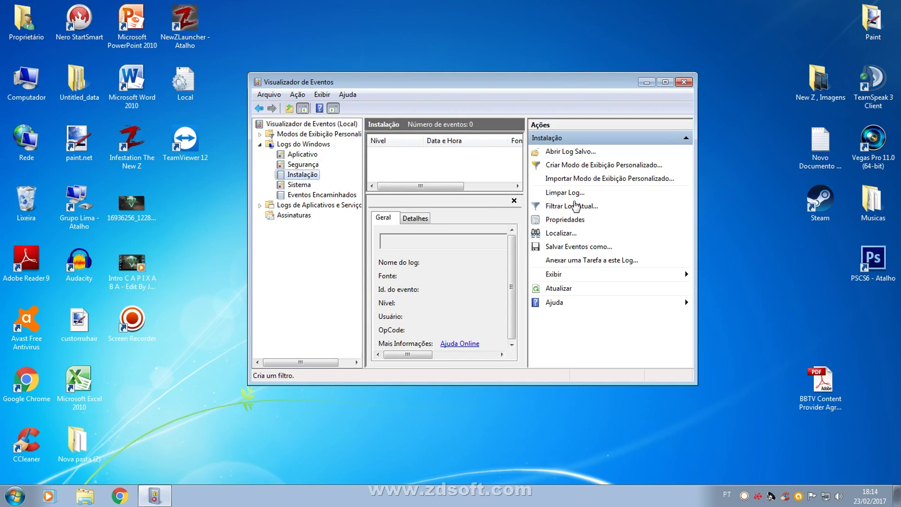
{"action": "left_click", "coordinate": [560, 197]}
{"action": "left_click", "coordinate": [271, 162]}
Clear the Sistema and Eventos Encaminhados logs without saving their contents.
{"action": "left_click", "coordinate": [300, 186]}
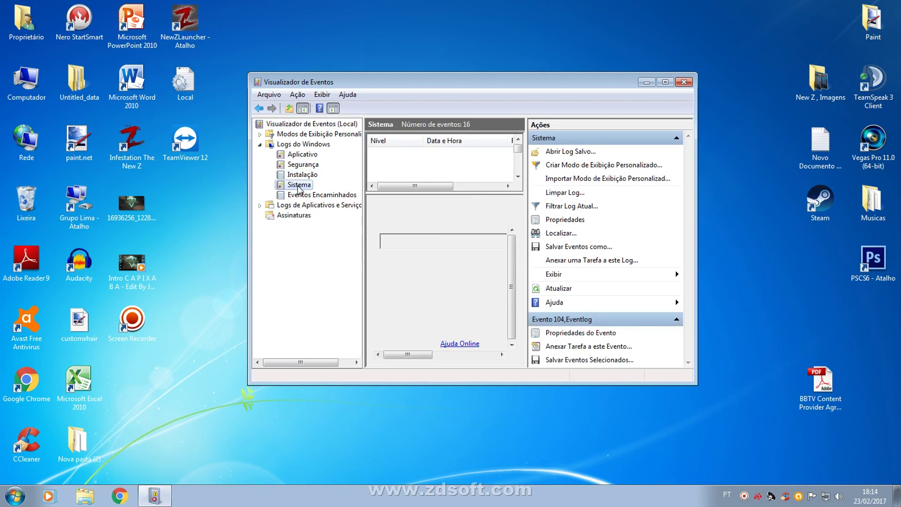
{"action": "left_click", "coordinate": [563, 193]}
{"action": "left_click", "coordinate": [172, 65]}
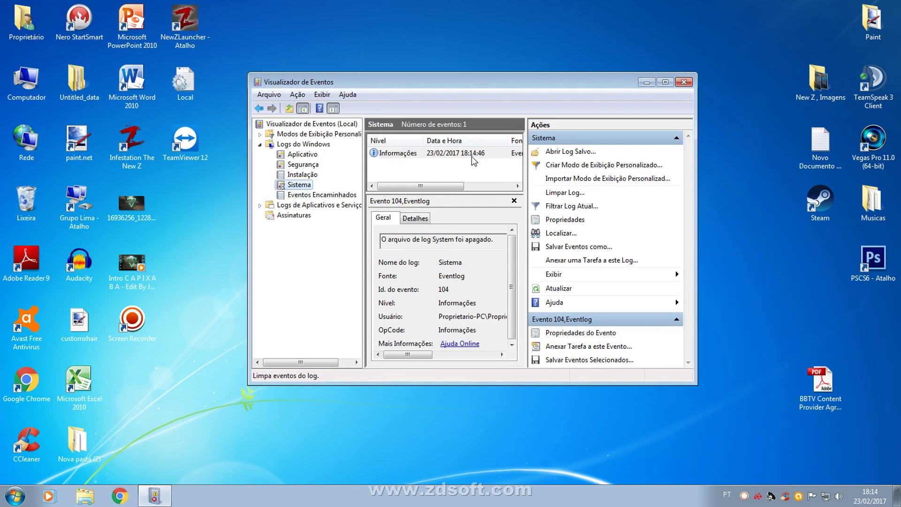
{"action": "left_click", "coordinate": [300, 194]}
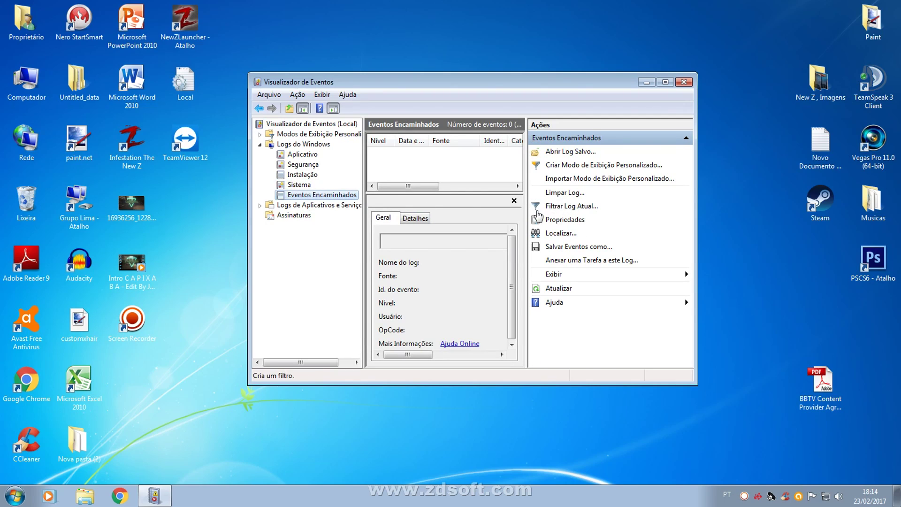
{"action": "left_click", "coordinate": [564, 193]}
{"action": "left_click", "coordinate": [183, 75]}
Recheck the Instalação and Aplicativo logs, close the event viewer and refresh the desktop.
{"action": "left_click", "coordinate": [305, 175]}
{"action": "left_click", "coordinate": [303, 155]}
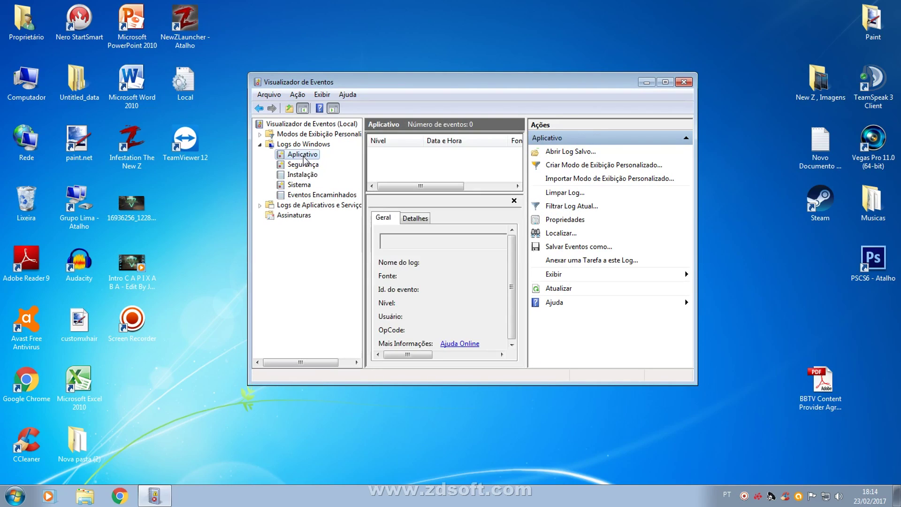
{"action": "left_click", "coordinate": [682, 83]}
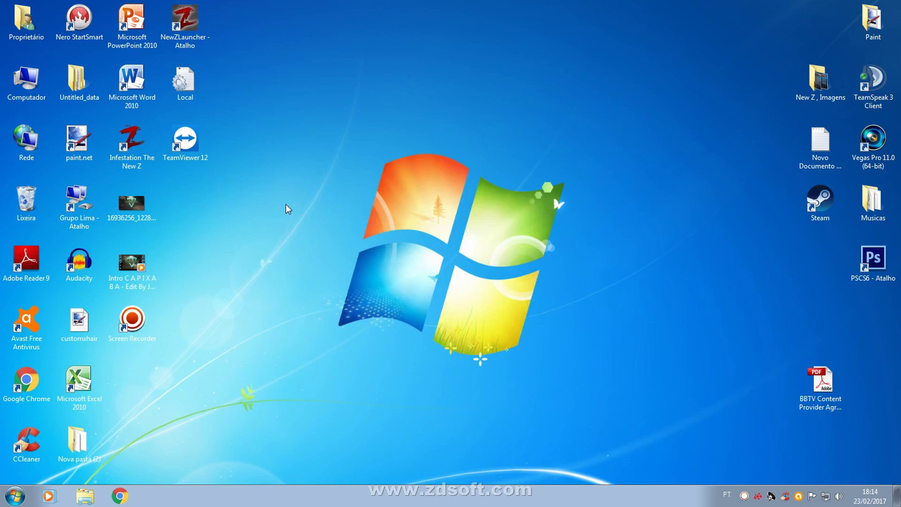
{"action": "right_click", "coordinate": [273, 194]}
{"action": "left_click", "coordinate": [312, 247]}
Switch to CCleaner and move its window nearer the middle of the desktop.
{"action": "double_click", "coordinate": [785, 496]}
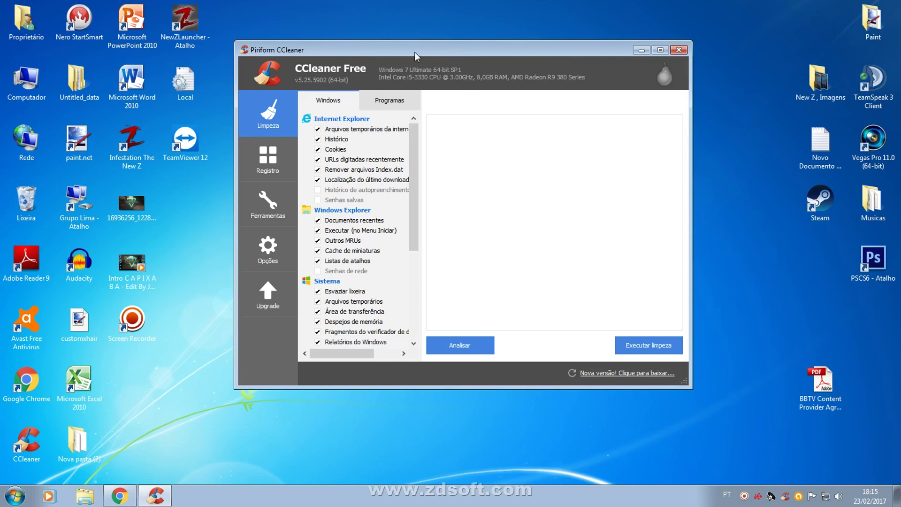
{"action": "left_click_drag", "start_coordinate": [351, 46], "coordinate": [371, 78]}
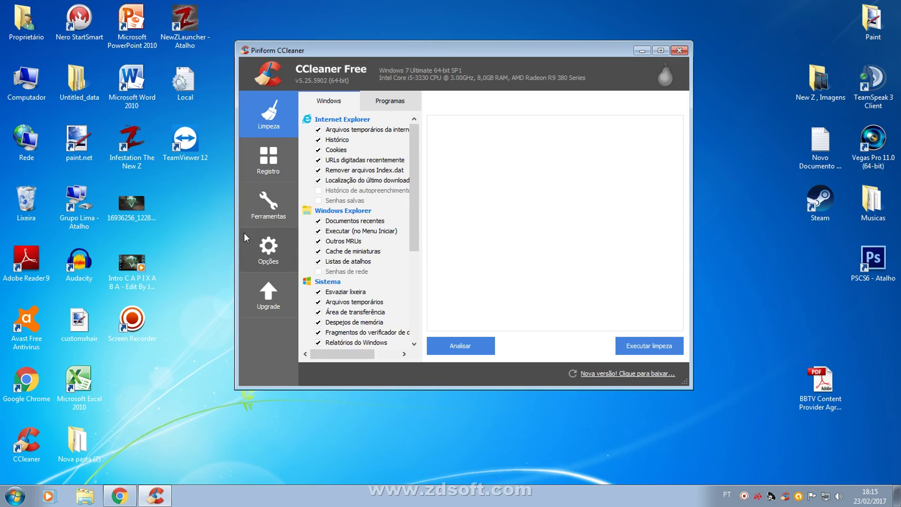
{"action": "left_click_drag", "start_coordinate": [431, 59], "coordinate": [432, 56]}
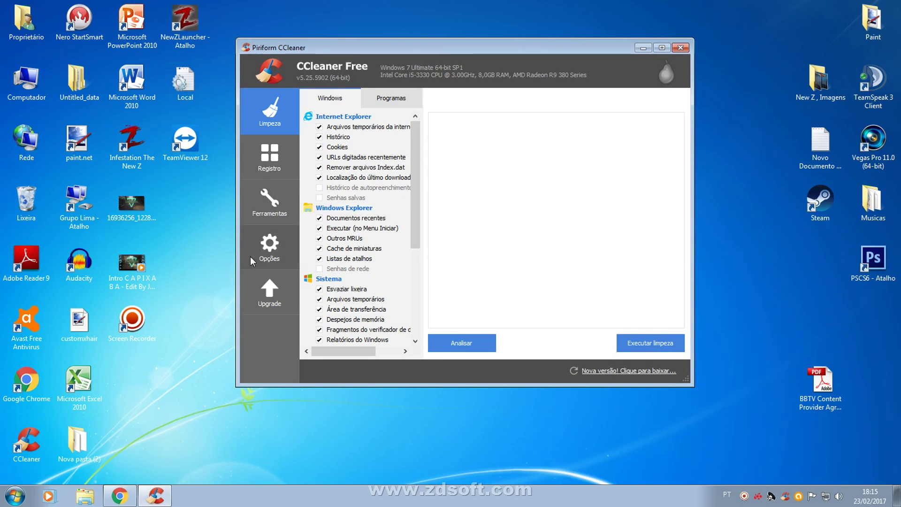
Look through the available interface languages in CCleaner's general settings, keeping Português do Brasil.
{"action": "left_click", "coordinate": [269, 246]}
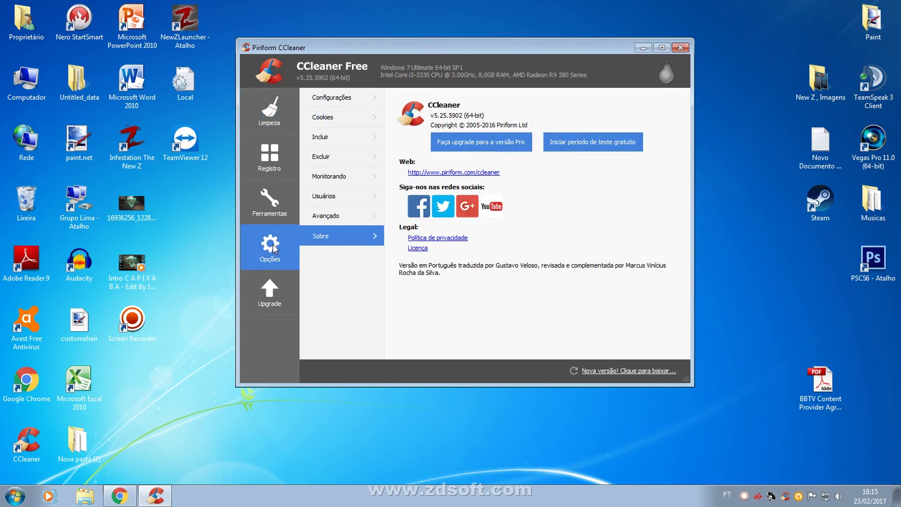
{"action": "left_click", "coordinate": [336, 101]}
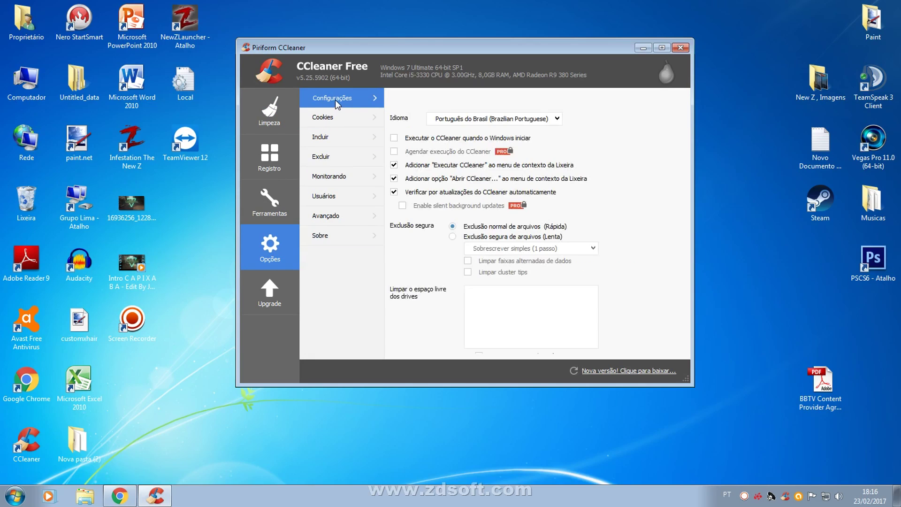
{"action": "left_click", "coordinate": [464, 118]}
{"action": "scroll", "coordinate": [489, 125], "scroll_direction": "up", "scroll_amount": 1}
{"action": "left_click", "coordinate": [493, 124]}
{"action": "left_click", "coordinate": [499, 122]}
{"action": "left_click", "coordinate": [497, 120]}
{"action": "left_click", "coordinate": [499, 119]}
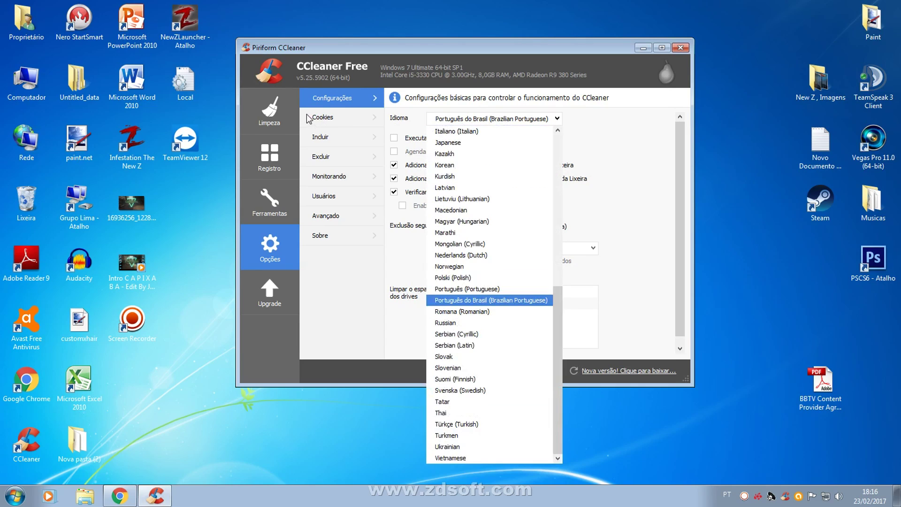
{"action": "left_click", "coordinate": [432, 112]}
Analyse the PC for removable files with the Limpeza cleaner, declining to close Google Chrome.
{"action": "left_click", "coordinate": [269, 121]}
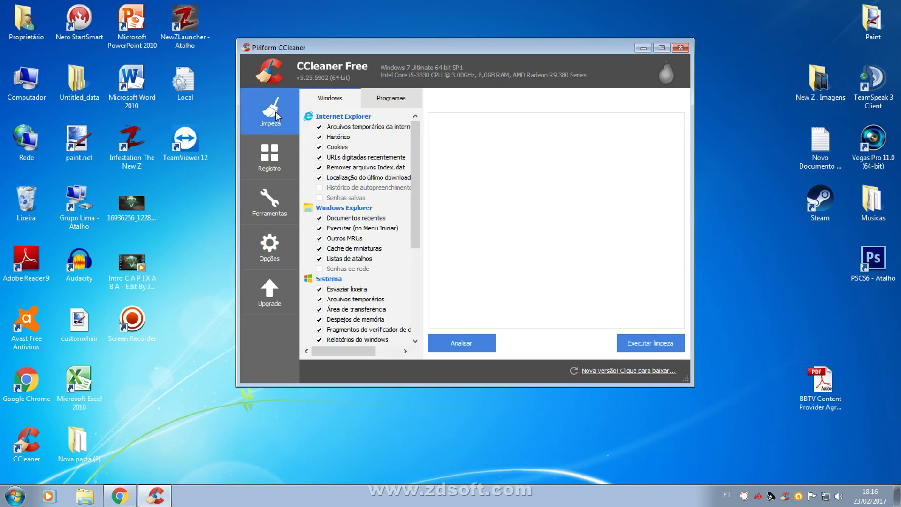
{"action": "left_click", "coordinate": [455, 347]}
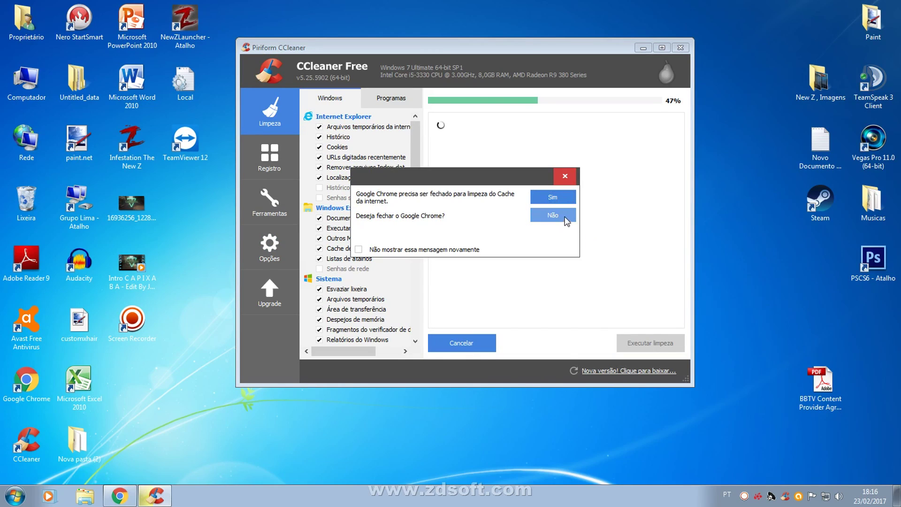
{"action": "left_click", "coordinate": [552, 216]}
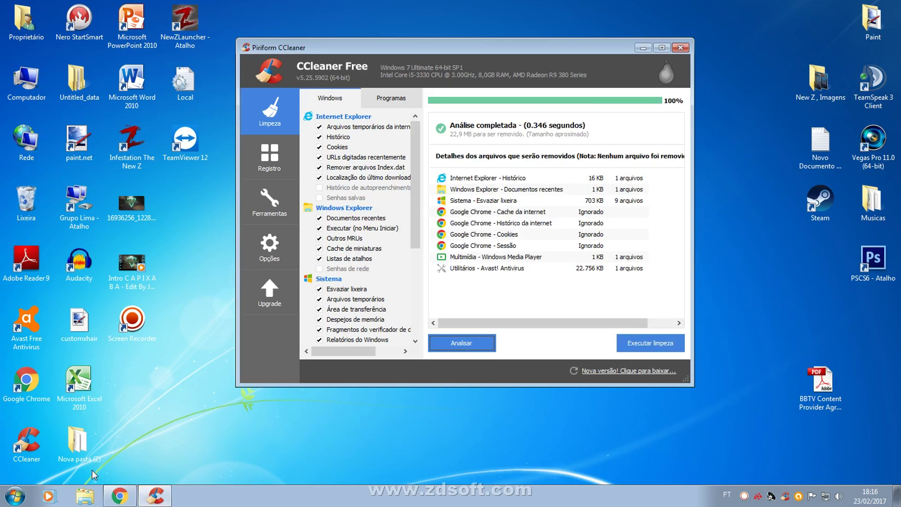
Bring up the running Google Chrome window and close it so its data can be cleaned.
{"action": "left_click", "coordinate": [128, 500]}
{"action": "left_click", "coordinate": [129, 501]}
{"action": "left_click", "coordinate": [129, 502]}
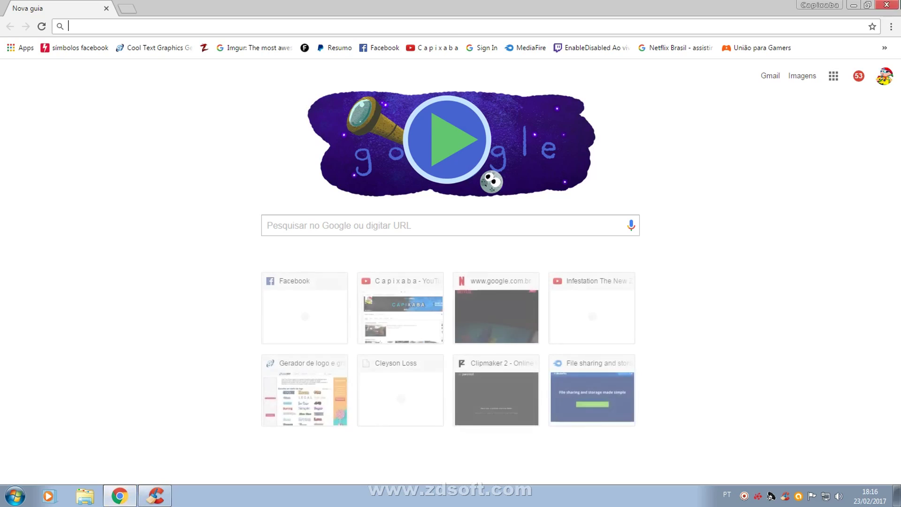
{"action": "left_click", "coordinate": [887, 6]}
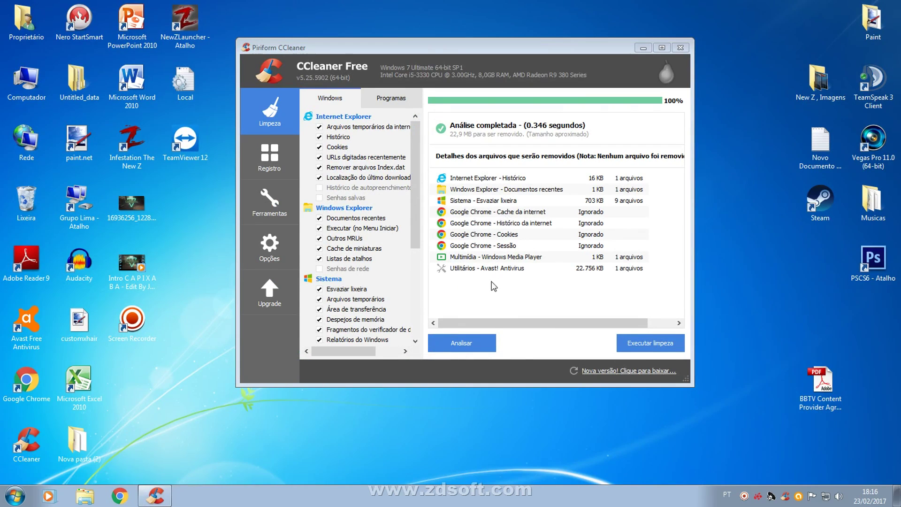
Run the CCleaner cleanup with permanent deletion of the listed files, and repeat it once.
{"action": "left_click", "coordinate": [494, 188]}
{"action": "left_click", "coordinate": [480, 247]}
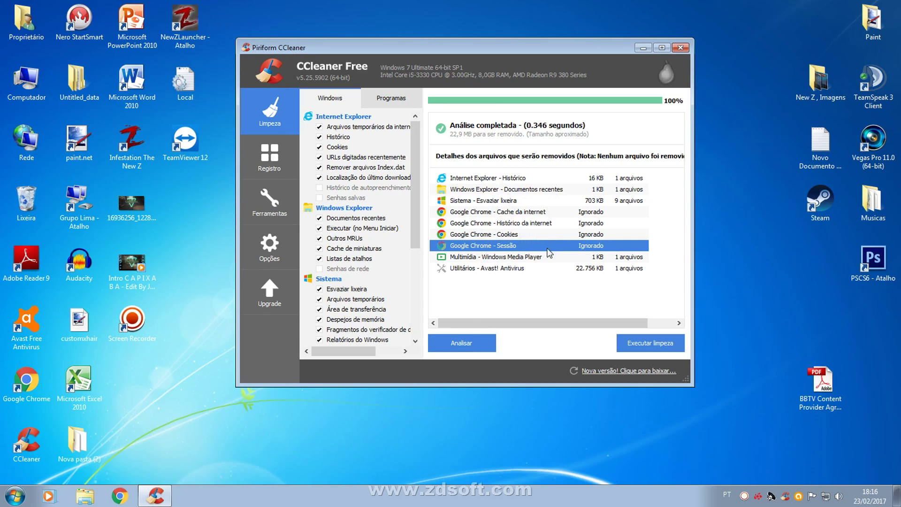
{"action": "left_click", "coordinate": [642, 346]}
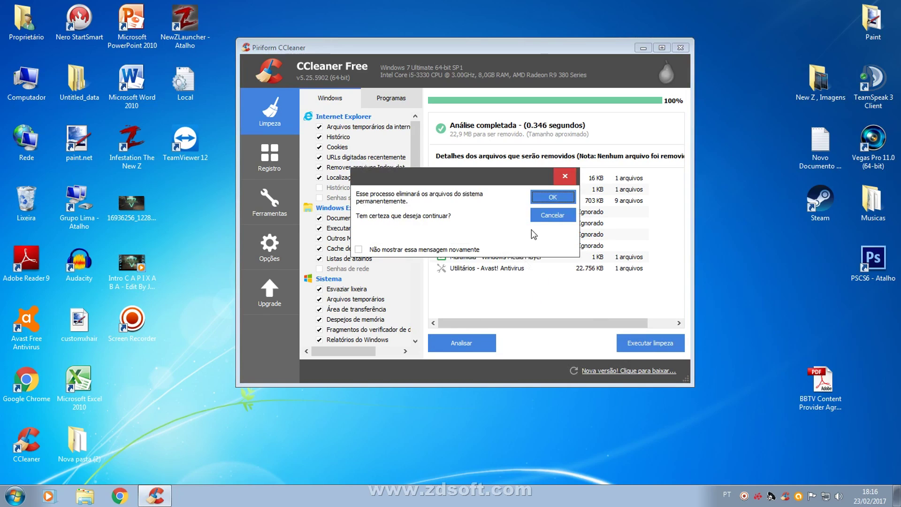
{"action": "left_click", "coordinate": [553, 198]}
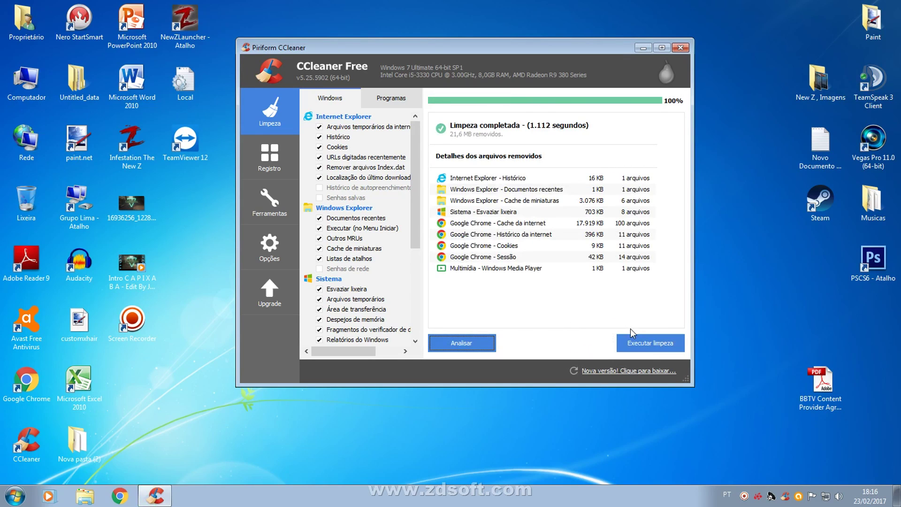
{"action": "left_click", "coordinate": [648, 343]}
{"action": "left_click", "coordinate": [544, 200]}
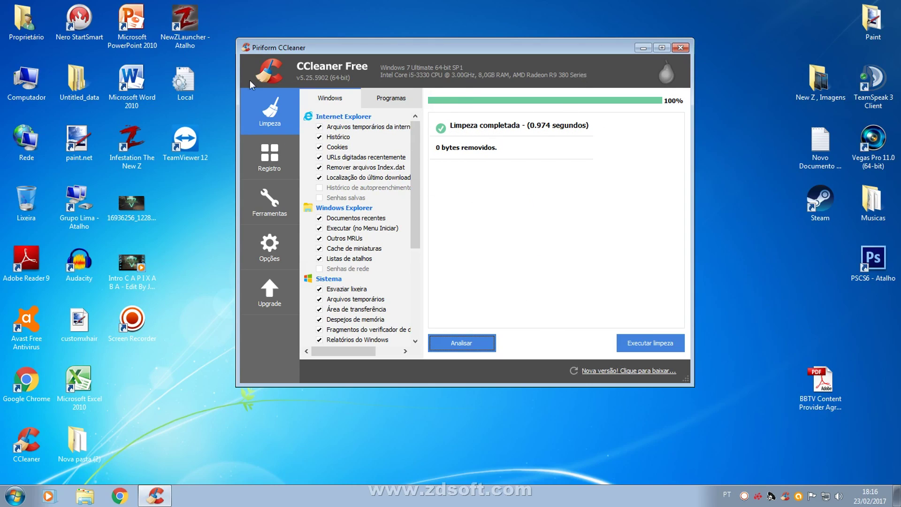
Scan the registry for errors and fix all selected ones without backing up the registry changes.
{"action": "left_click", "coordinate": [268, 169]}
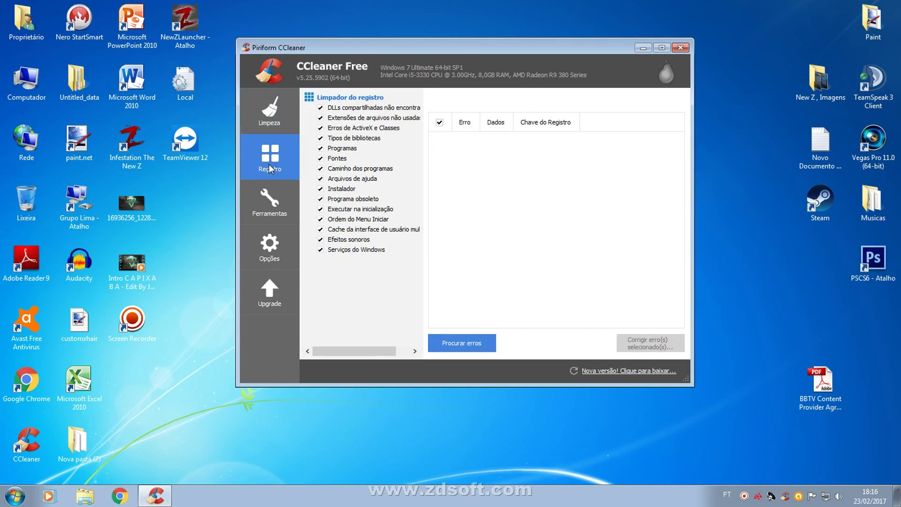
{"action": "left_click", "coordinate": [459, 343]}
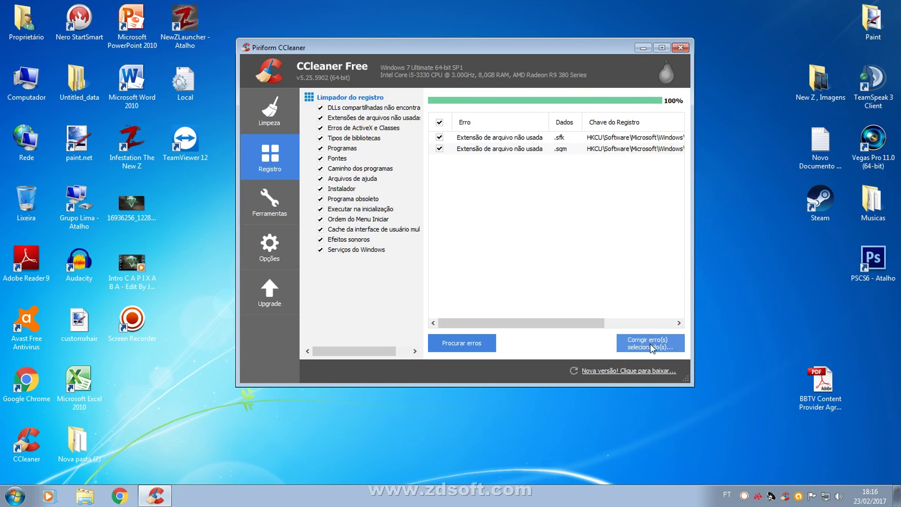
{"action": "left_click", "coordinate": [642, 346]}
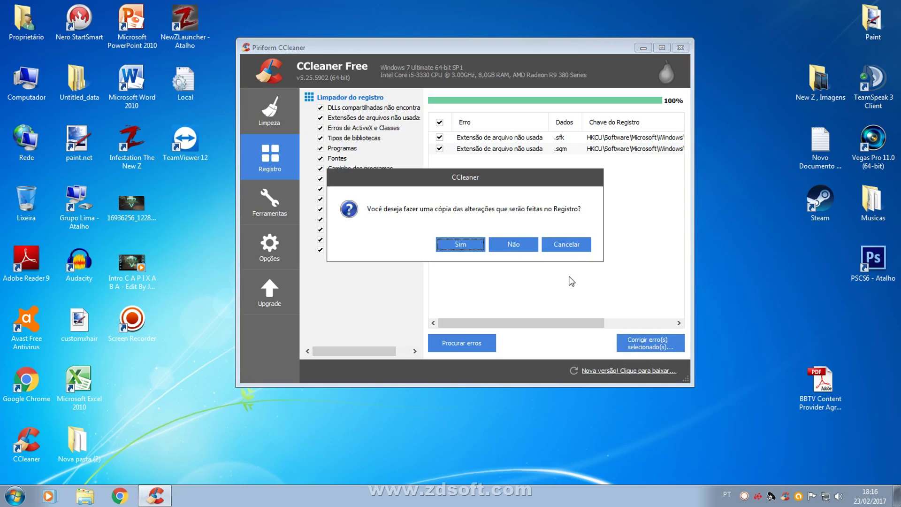
{"action": "left_click", "coordinate": [515, 244]}
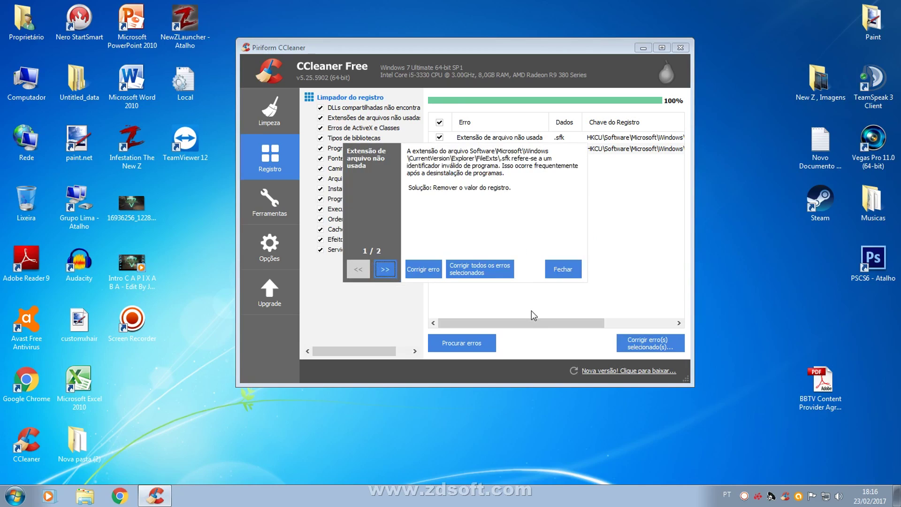
{"action": "left_click", "coordinate": [478, 272]}
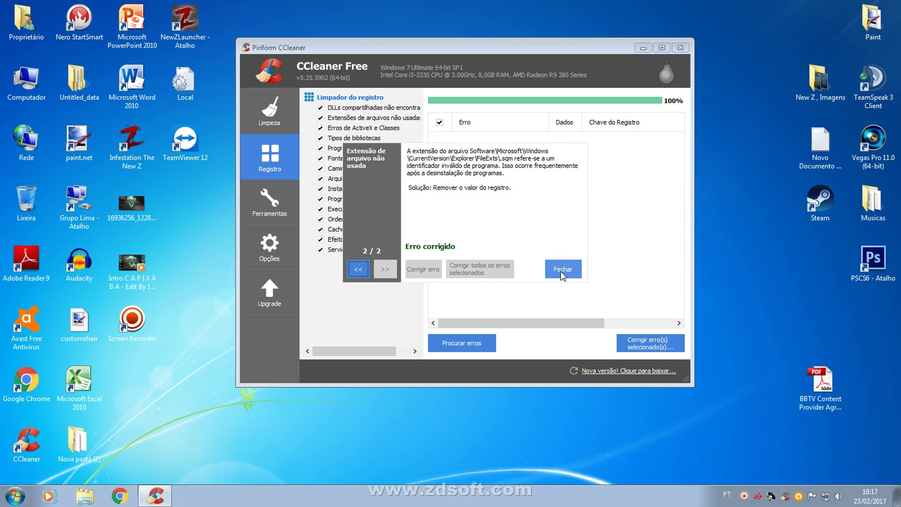
{"action": "left_click", "coordinate": [557, 267]}
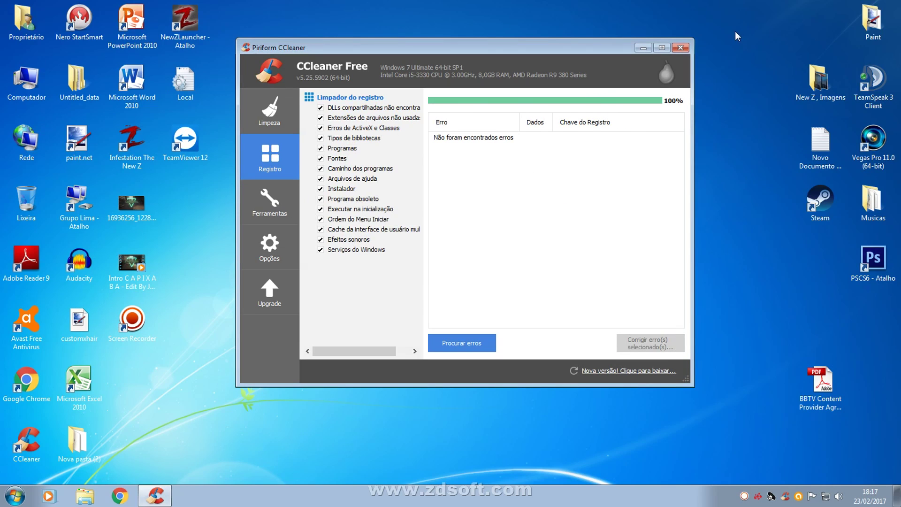
Close CCleaner and refresh the desktop twice.
{"action": "left_click", "coordinate": [681, 47]}
{"action": "right_click", "coordinate": [427, 145]}
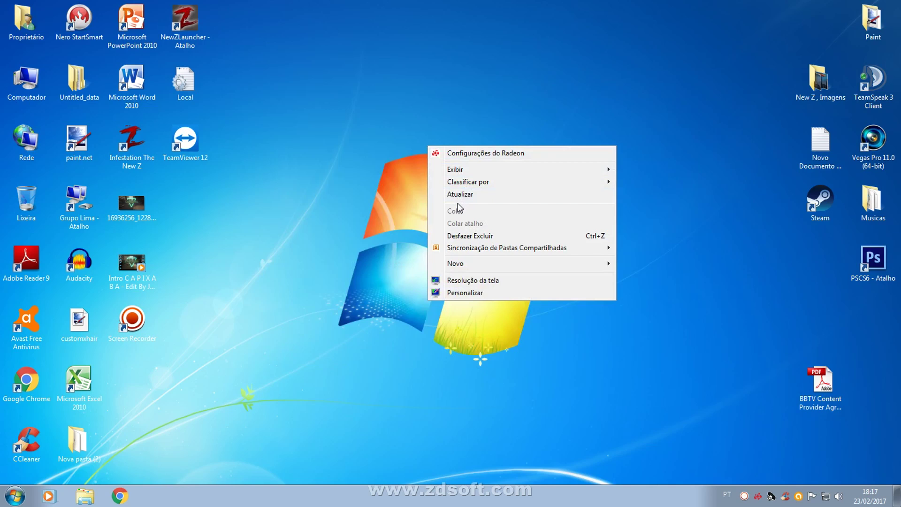
{"action": "left_click", "coordinate": [457, 193]}
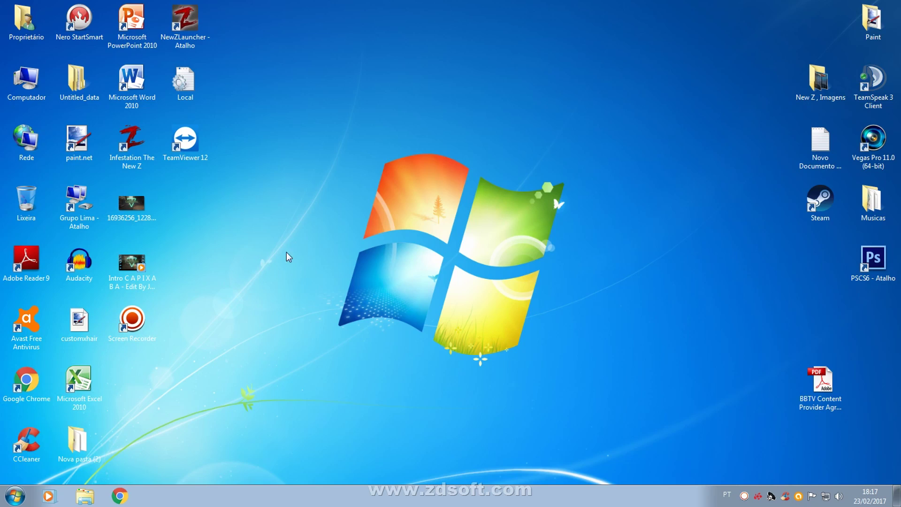
{"action": "right_click", "coordinate": [261, 227]}
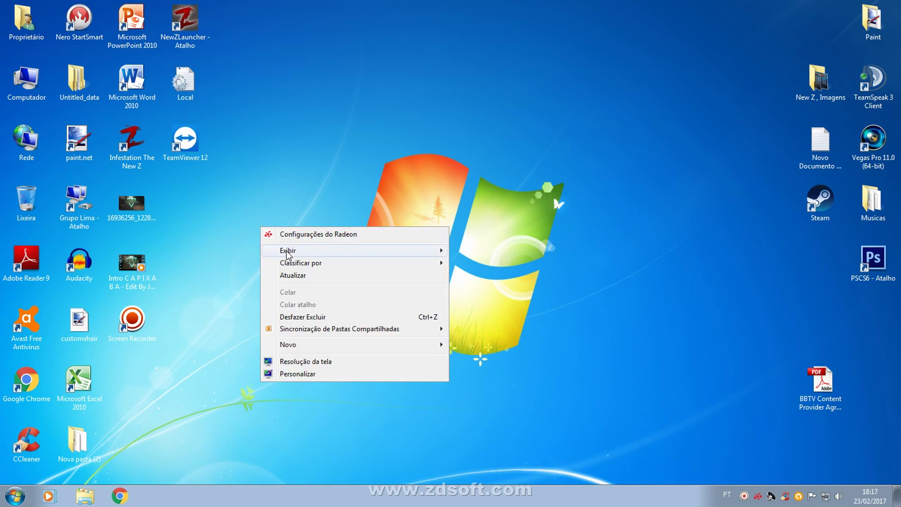
{"action": "left_click", "coordinate": [302, 273]}
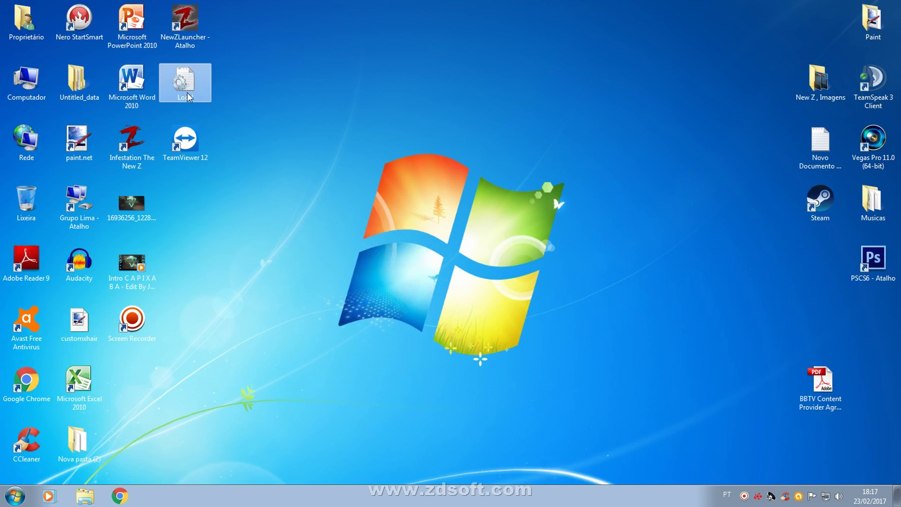
Open the Local file on the desktop to view its graphics settings, and close it.
{"action": "double_click", "coordinate": [203, 87]}
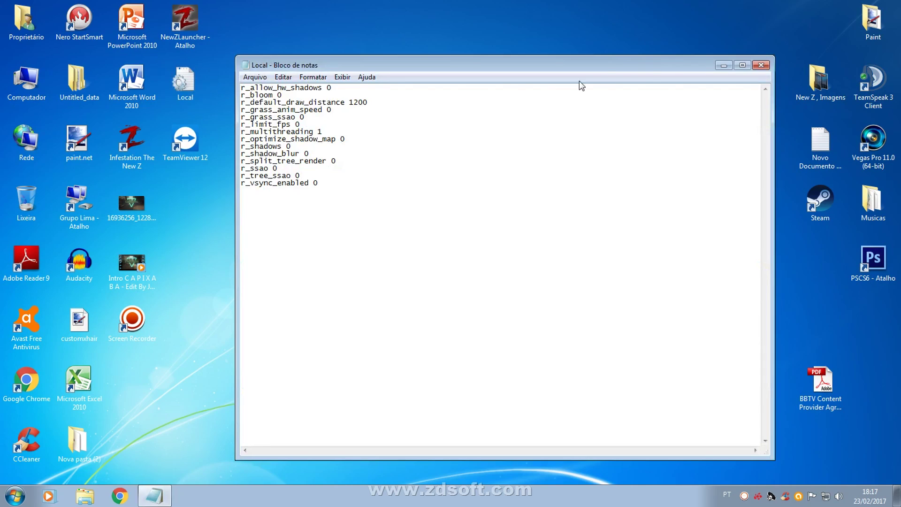
{"action": "left_click", "coordinate": [761, 65]}
{"action": "left_click_drag", "start_coordinate": [184, 81], "coordinate": [163, 71]}
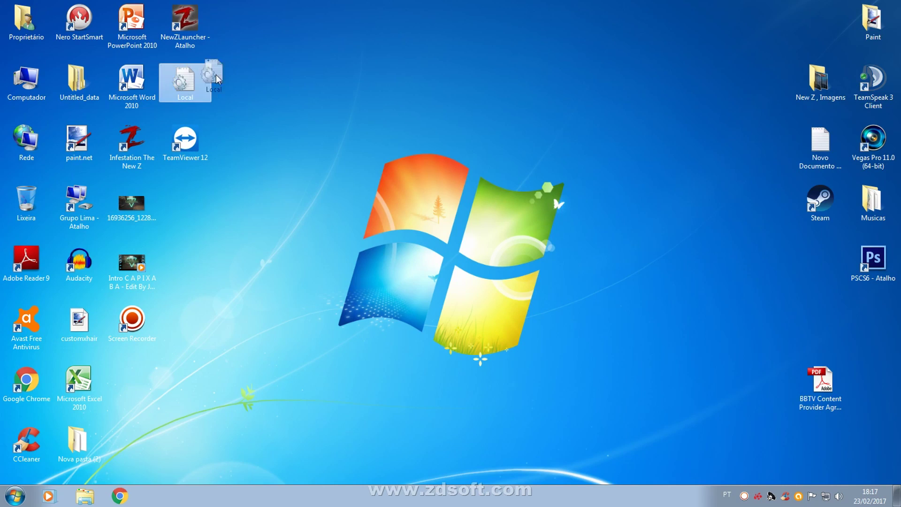
Open the Local file on the desktop, highlight all of its graphics settings, and close it.
{"action": "left_click_drag", "start_coordinate": [197, 78], "coordinate": [362, 103]}
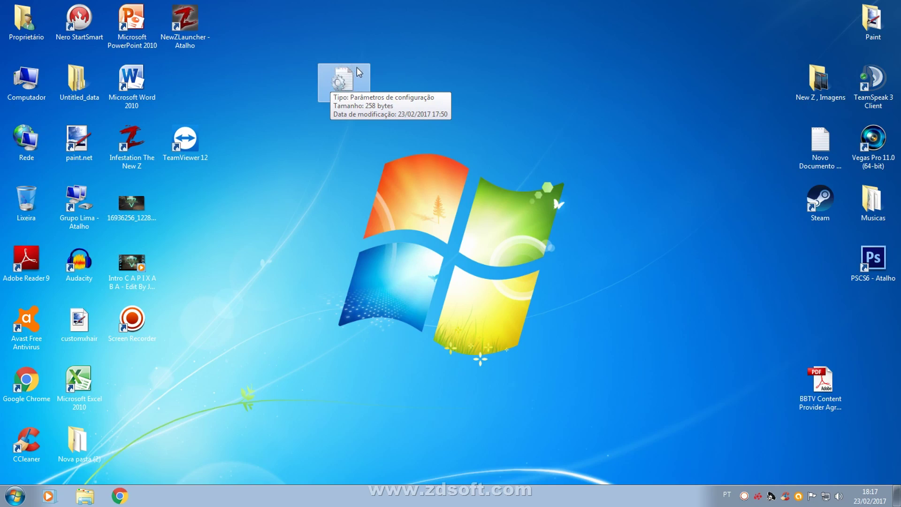
{"action": "double_click", "coordinate": [359, 86]}
{"action": "left_click_drag", "start_coordinate": [328, 209], "coordinate": [240, 78]}
{"action": "left_click_drag", "start_coordinate": [324, 184], "coordinate": [264, 51]}
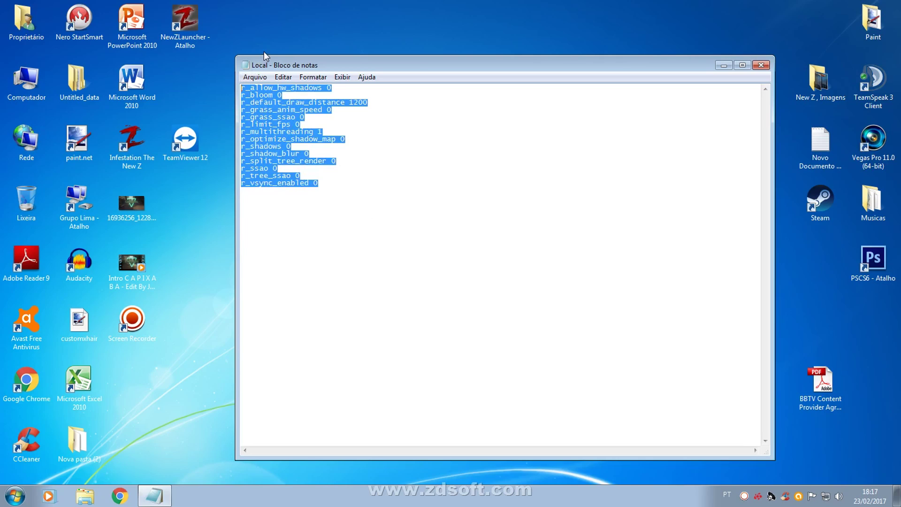
{"action": "left_click", "coordinate": [431, 171]}
{"action": "left_click", "coordinate": [761, 65]}
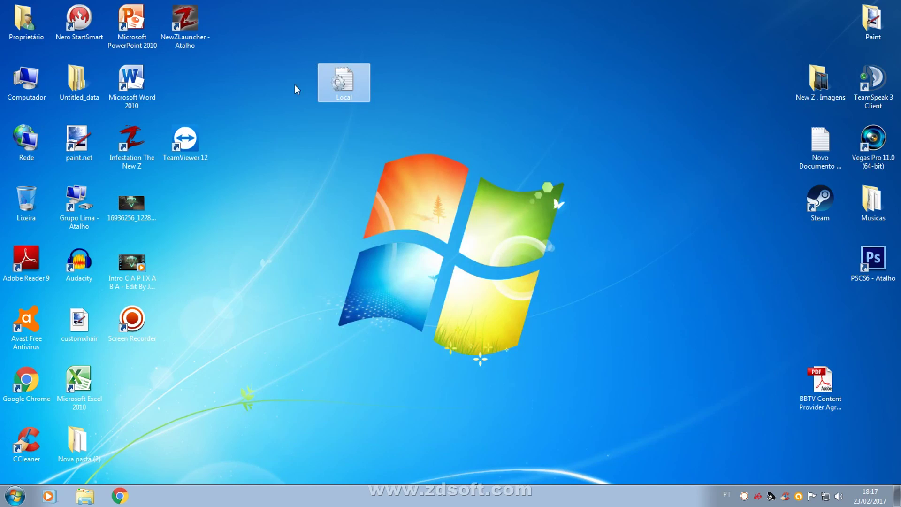
{"action": "left_click_drag", "start_coordinate": [324, 86], "coordinate": [186, 81]}
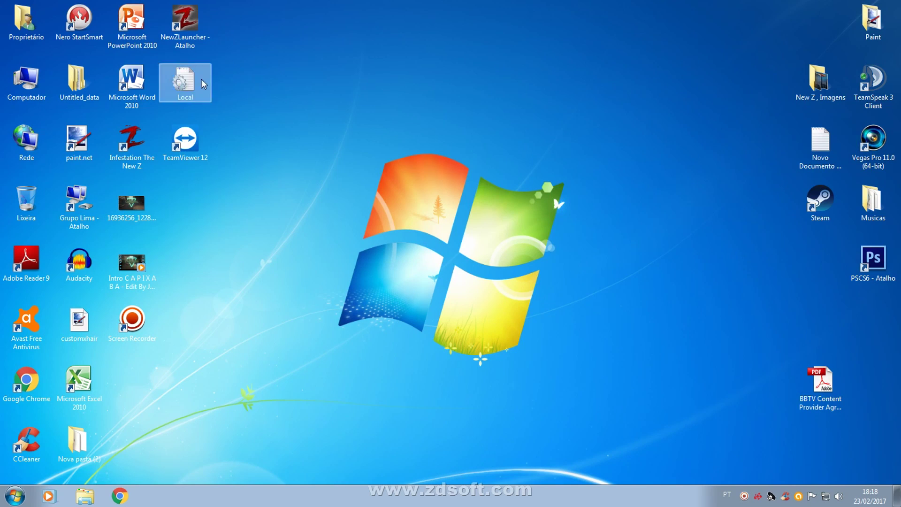
Open the file location of the NewZLauncher desktop shortcut.
{"action": "left_click", "coordinate": [187, 28]}
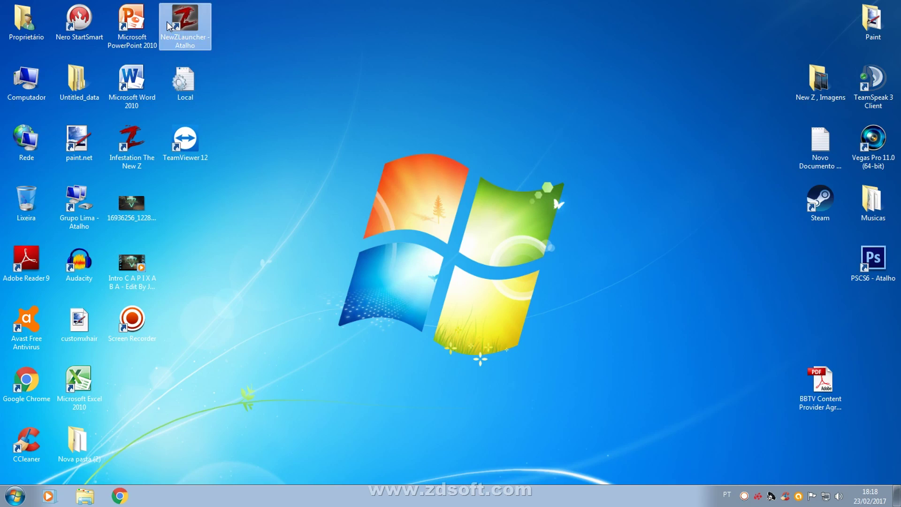
{"action": "right_click", "coordinate": [193, 21]}
{"action": "left_click", "coordinate": [445, 86]}
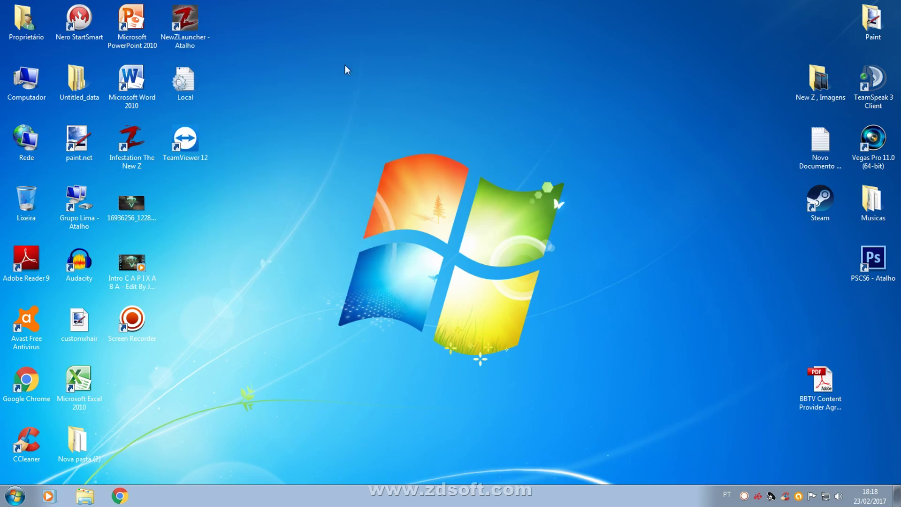
{"action": "right_click", "coordinate": [179, 19]}
{"action": "left_click", "coordinate": [229, 47]}
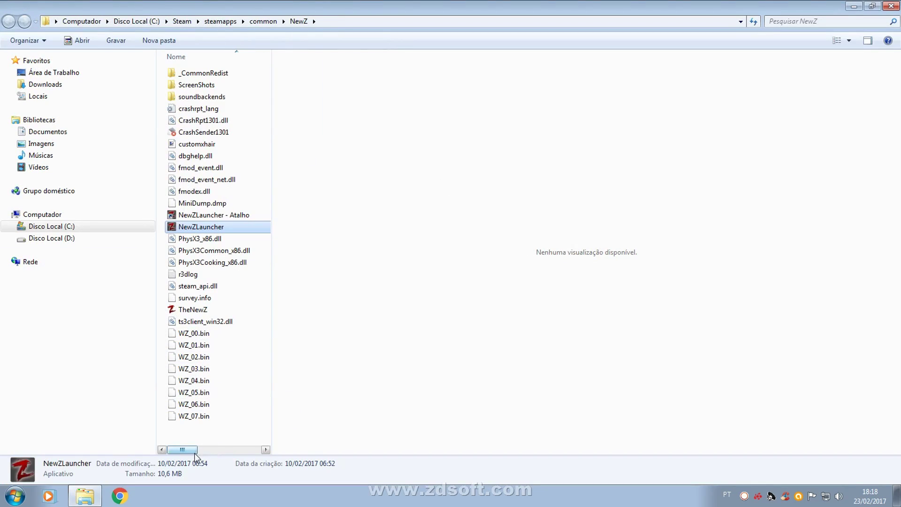
{"action": "left_click", "coordinate": [182, 436]}
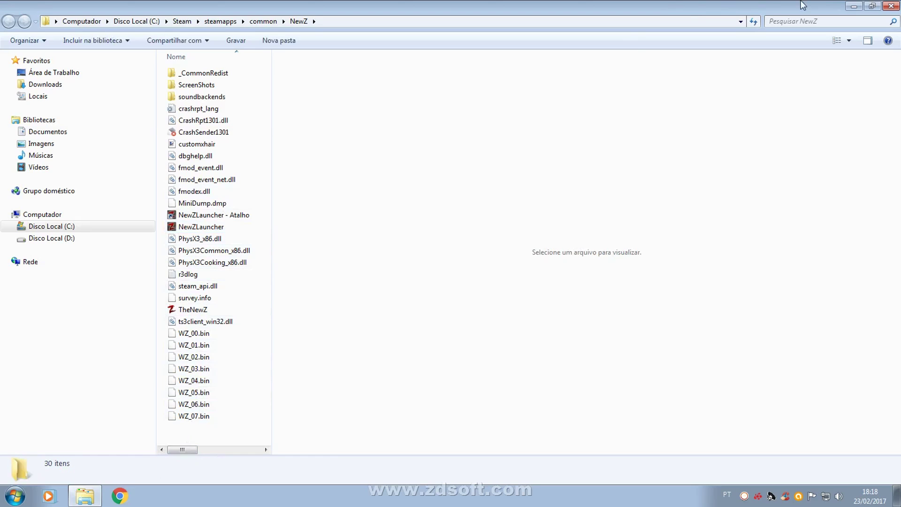
Copy the Local file from the desktop into the NewZ folder, check it there, and close the folder.
{"action": "left_click", "coordinate": [873, 5]}
{"action": "left_click_drag", "start_coordinate": [184, 84], "coordinate": [645, 217]}
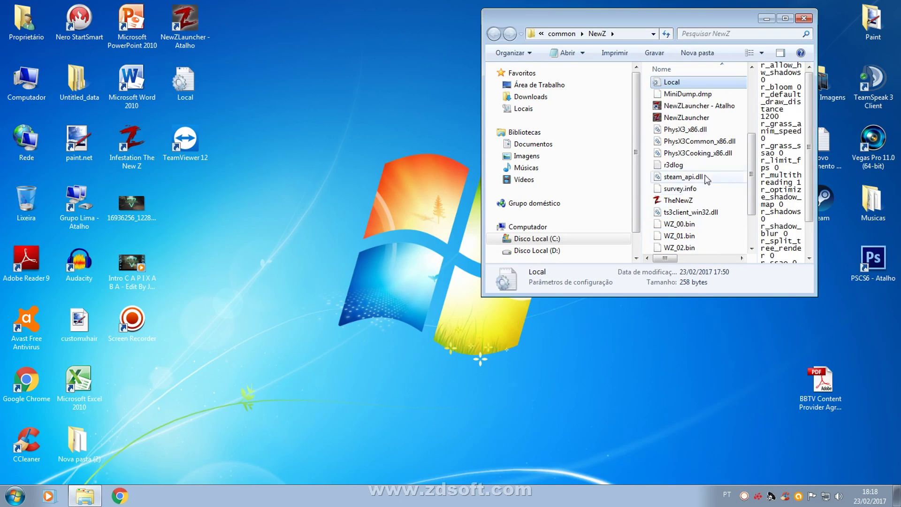
{"action": "scroll", "coordinate": [675, 87], "scroll_direction": "up", "scroll_amount": 2}
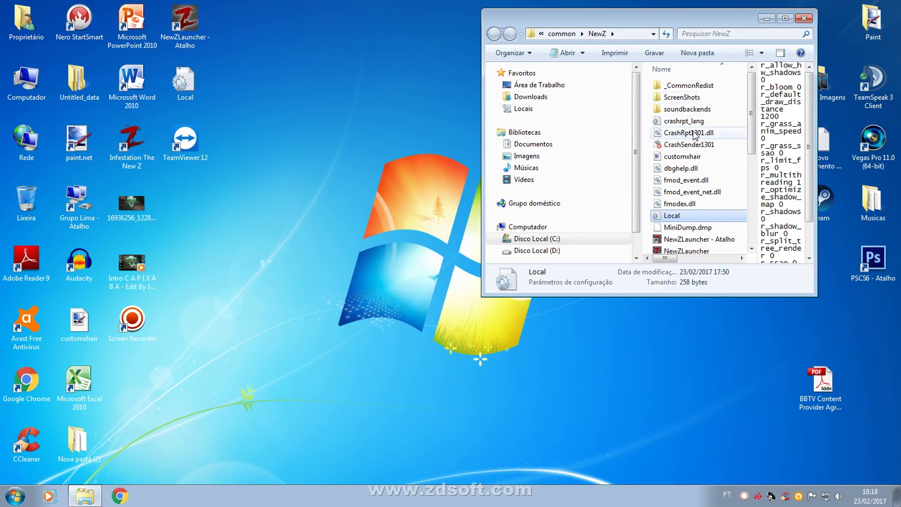
{"action": "left_click", "coordinate": [785, 18]}
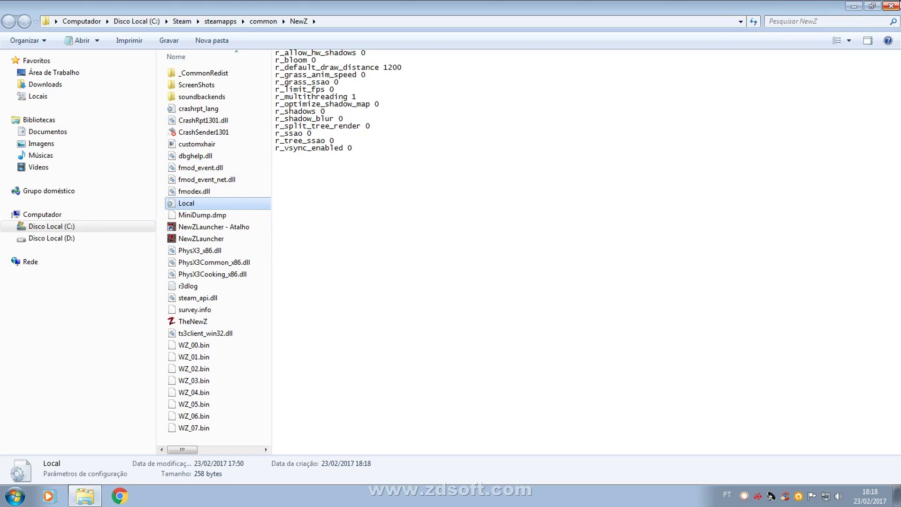
{"action": "scroll", "coordinate": [213, 314], "scroll_direction": "right", "scroll_amount": 1}
{"action": "scroll", "coordinate": [211, 315], "scroll_direction": "left", "scroll_amount": 1}
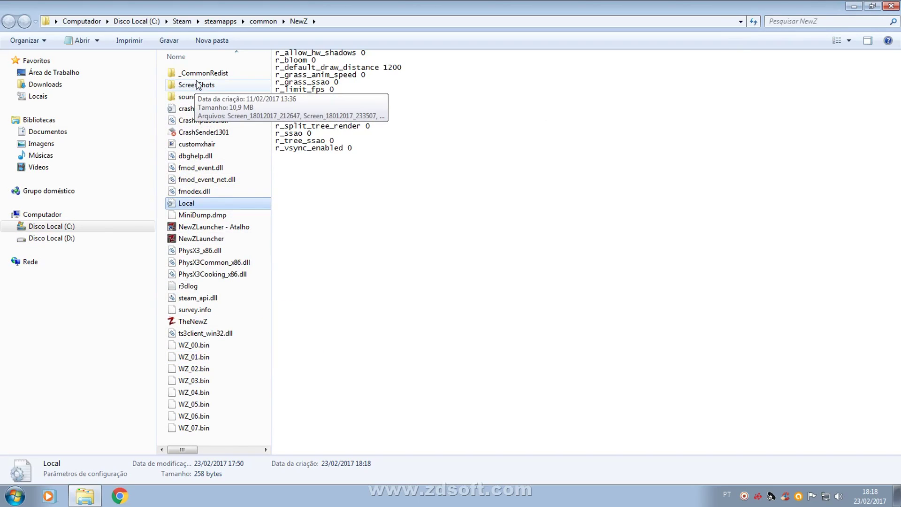
{"action": "left_click", "coordinate": [895, 8]}
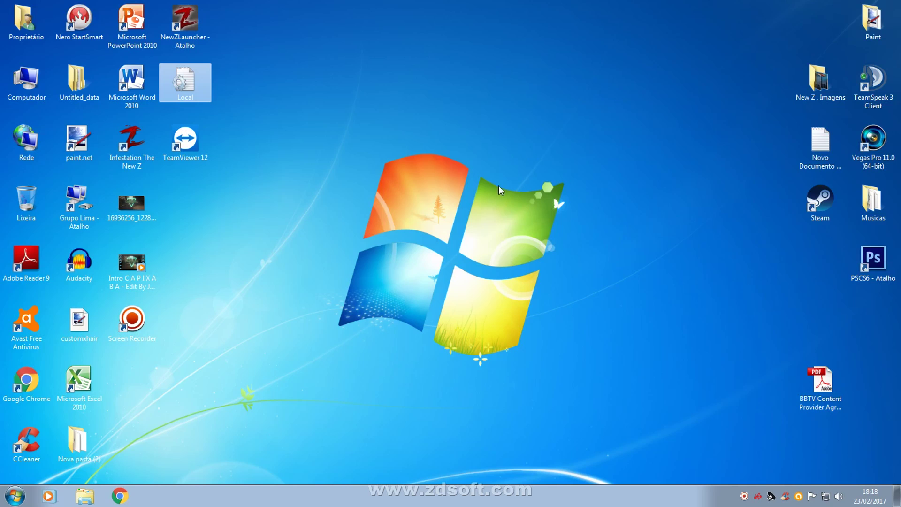
Refresh the desktop seven times.
{"action": "right_click", "coordinate": [267, 179]}
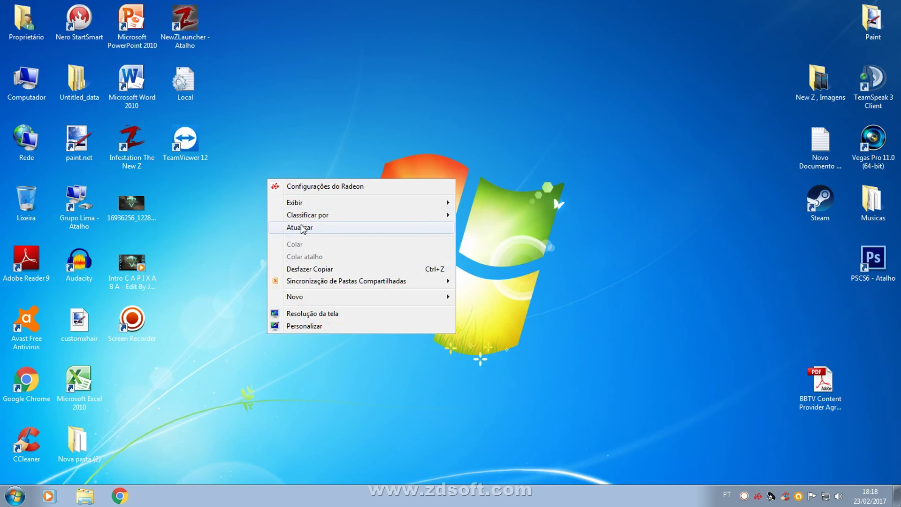
{"action": "left_click", "coordinate": [303, 228]}
{"action": "right_click", "coordinate": [321, 157]}
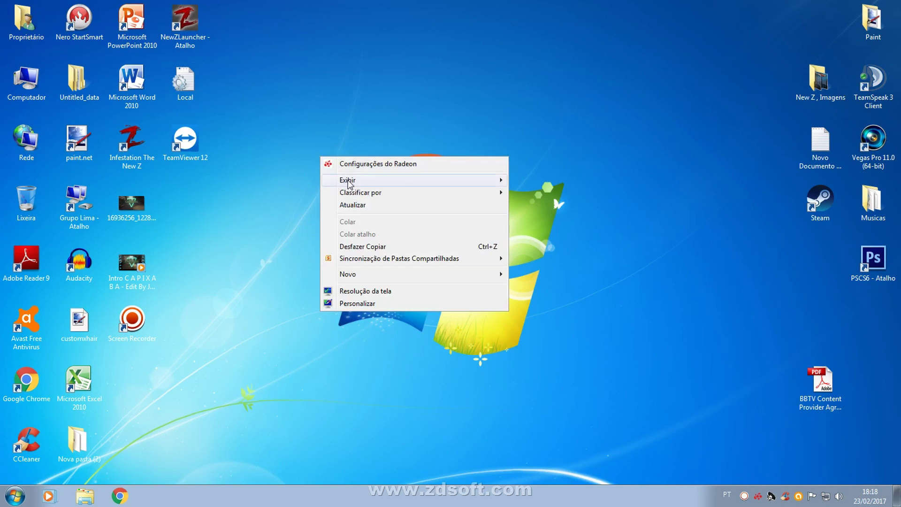
{"action": "left_click", "coordinate": [356, 203]}
{"action": "right_click", "coordinate": [285, 193]}
{"action": "left_click", "coordinate": [318, 243]}
{"action": "right_click", "coordinate": [263, 207]}
{"action": "left_click", "coordinate": [303, 259]}
{"action": "right_click", "coordinate": [275, 205]}
{"action": "left_click", "coordinate": [303, 254]}
{"action": "right_click", "coordinate": [257, 195]}
{"action": "left_click", "coordinate": [285, 243]}
{"action": "right_click", "coordinate": [241, 235]}
{"action": "left_click", "coordinate": [277, 283]}
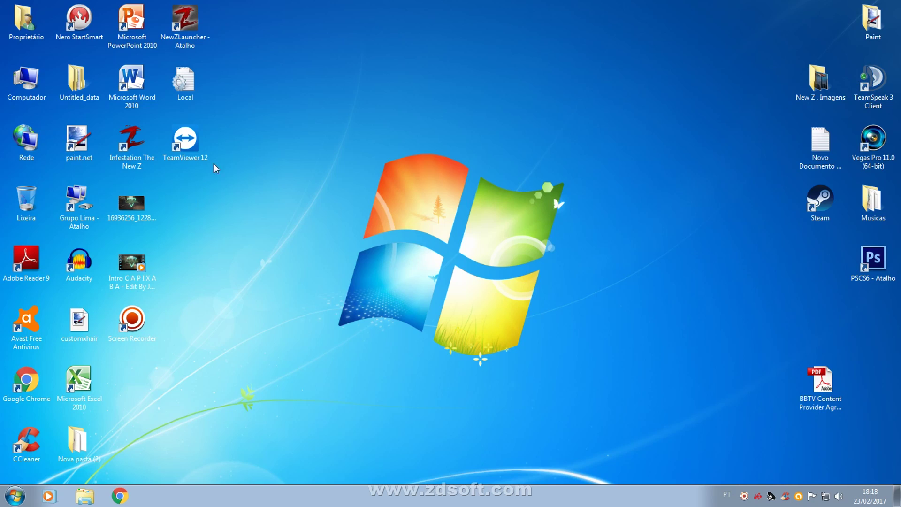
{"action": "left_click_drag", "start_coordinate": [192, 20], "coordinate": [216, 200]}
{"action": "right_click", "coordinate": [183, 197]}
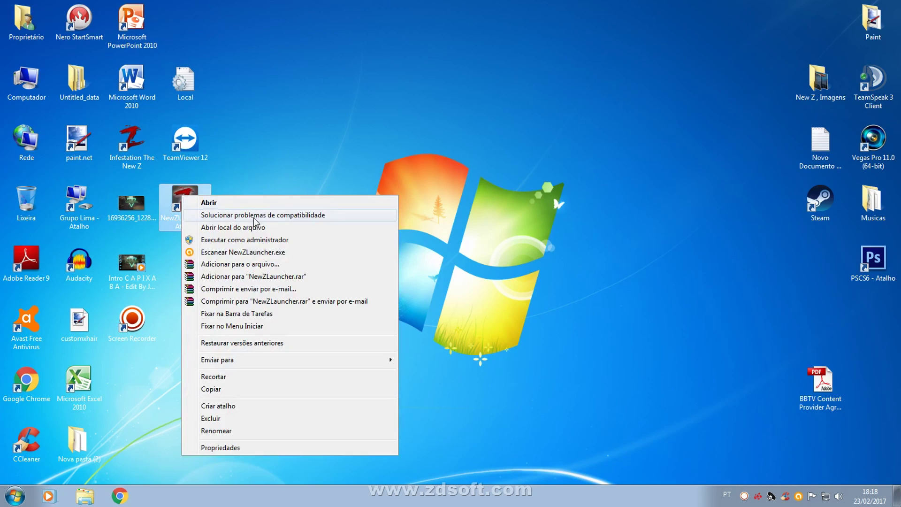
{"action": "key", "text": "Escape"}
{"action": "left_click_drag", "start_coordinate": [179, 206], "coordinate": [211, 26]}
Move the Local file one column over on the desktop, and check the available options of the Infestation The New Z shortcut.
{"action": "left_click", "coordinate": [209, 111]}
{"action": "left_click_drag", "start_coordinate": [185, 83], "coordinate": [238, 84]}
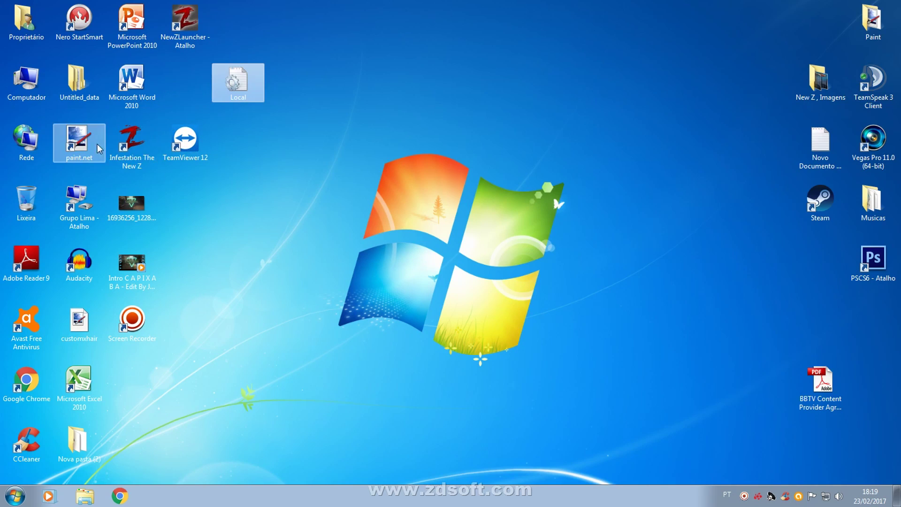
{"action": "right_click", "coordinate": [130, 142]}
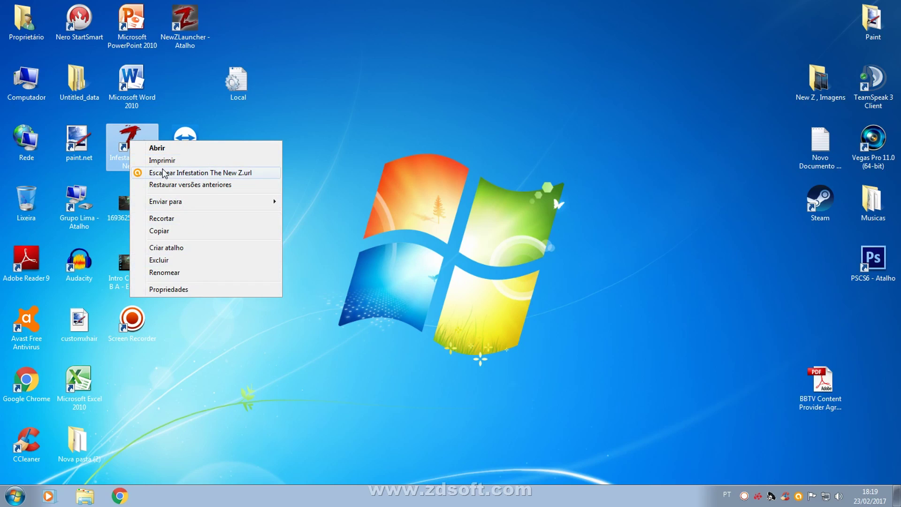
{"action": "left_click", "coordinate": [401, 175]}
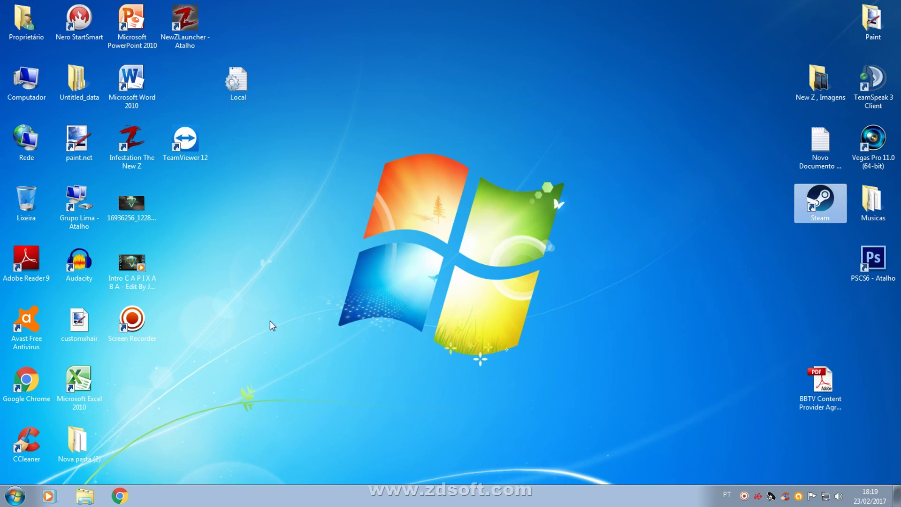
Run Steam as administrator, and open its game library after dismissing the news window.
{"action": "right_click", "coordinate": [812, 187]}
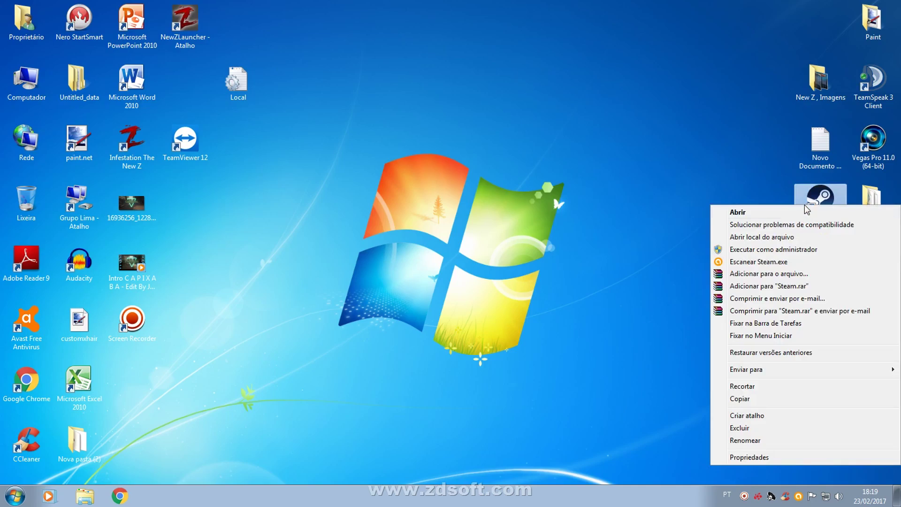
{"action": "left_click", "coordinate": [764, 250]}
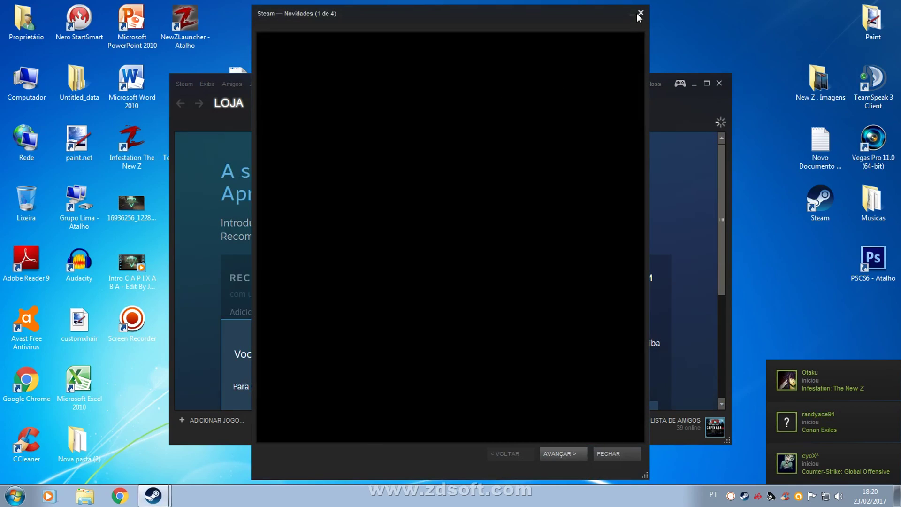
{"action": "left_click", "coordinate": [640, 15]}
{"action": "left_click", "coordinate": [280, 103]}
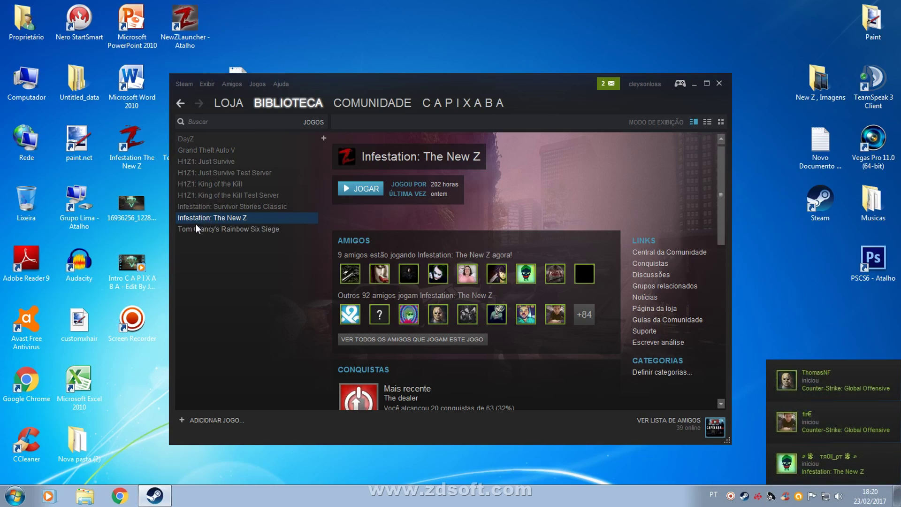
Open the properties of Infestation: The New Z and show its local files options.
{"action": "right_click", "coordinate": [210, 218]}
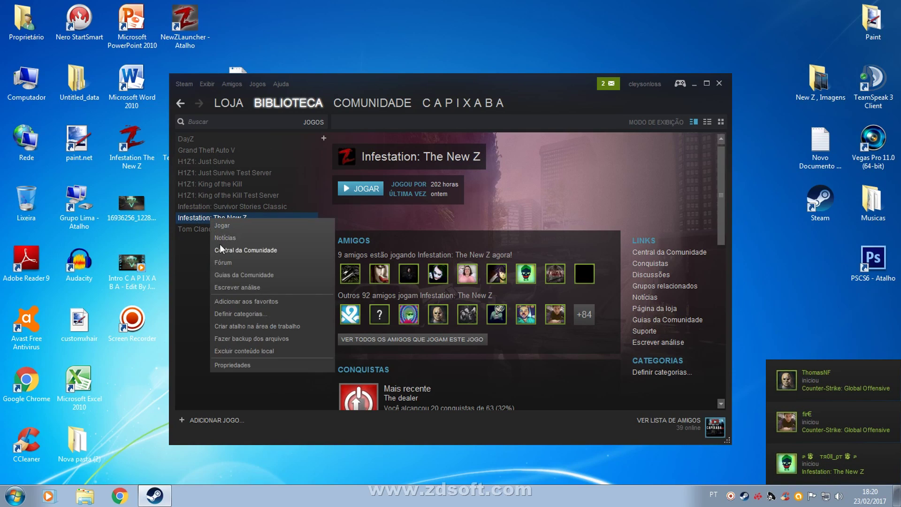
{"action": "right_click", "coordinate": [198, 218]}
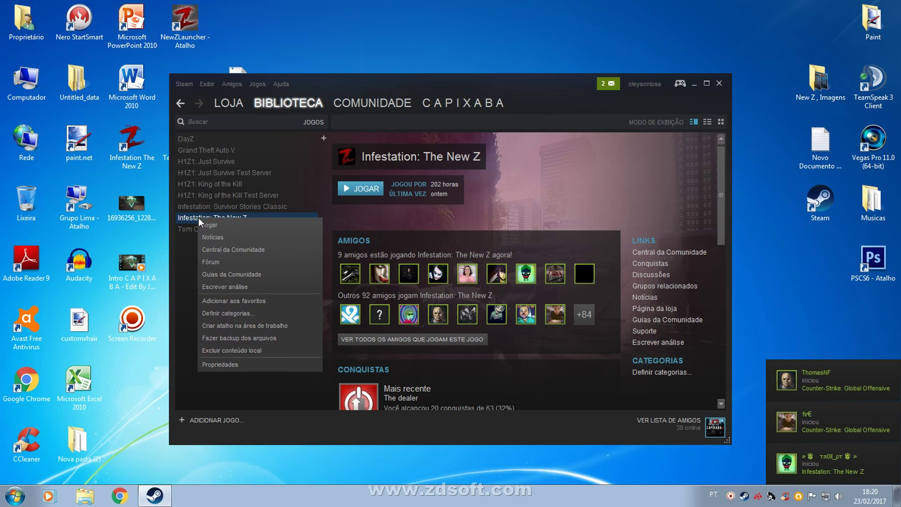
{"action": "left_click", "coordinate": [227, 362]}
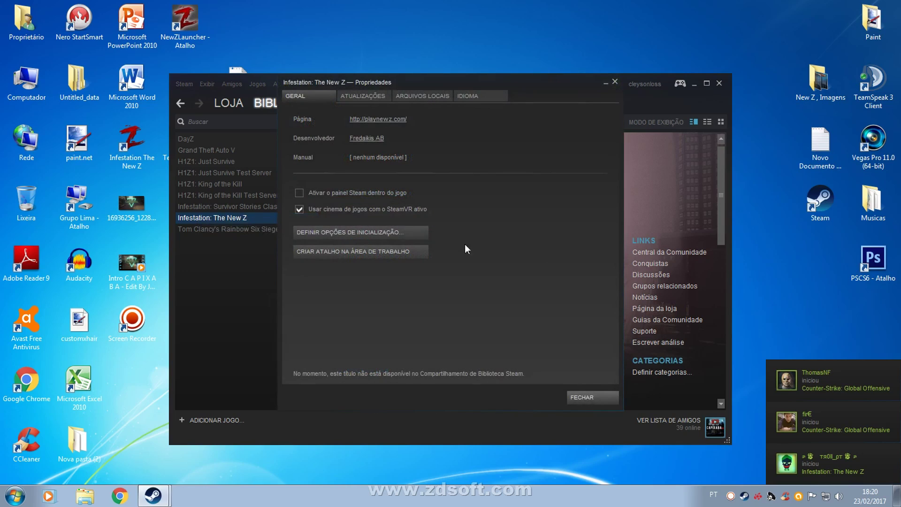
{"action": "left_click", "coordinate": [400, 97]}
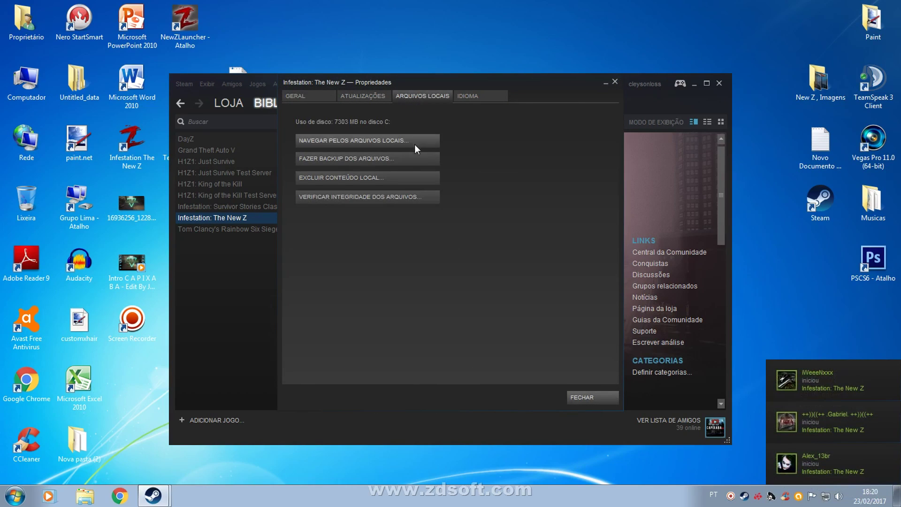
Start verifying the integrity of the game files, and cancel the validation.
{"action": "left_click_drag", "start_coordinate": [394, 83], "coordinate": [399, 79]}
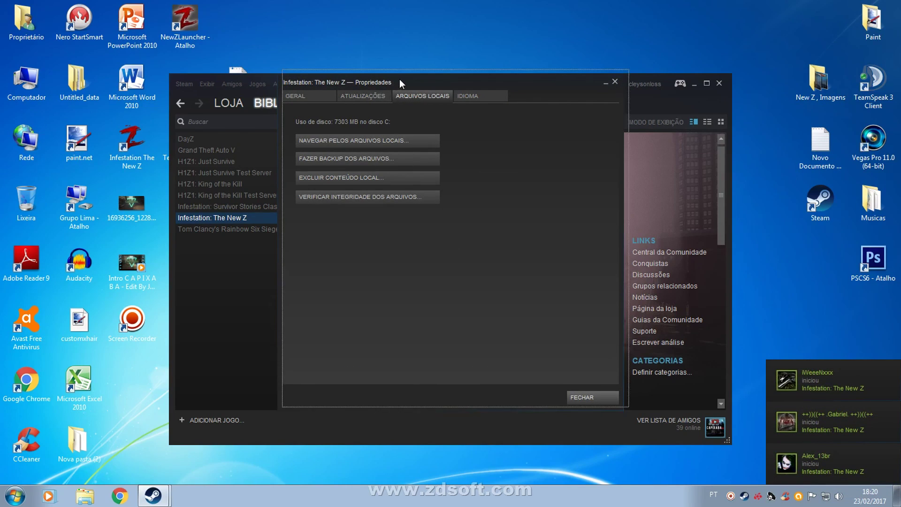
{"action": "left_click", "coordinate": [341, 193]}
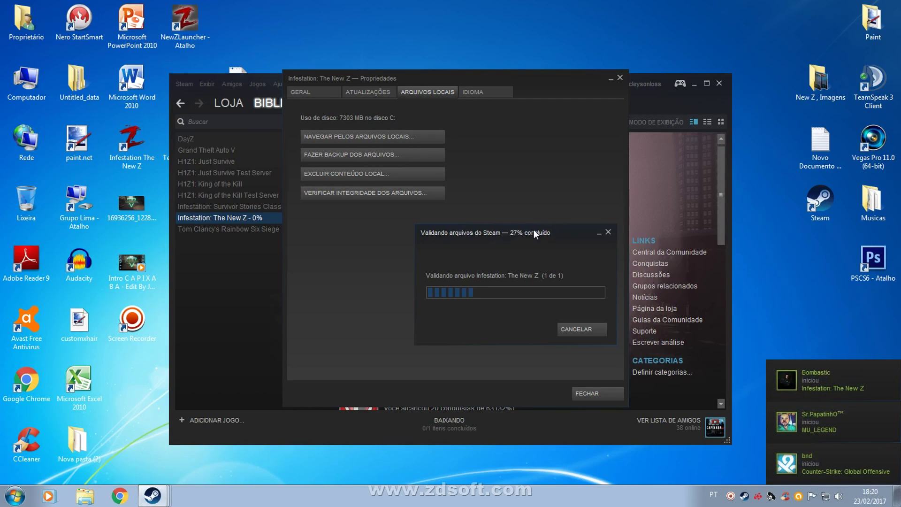
{"action": "left_click", "coordinate": [585, 328]}
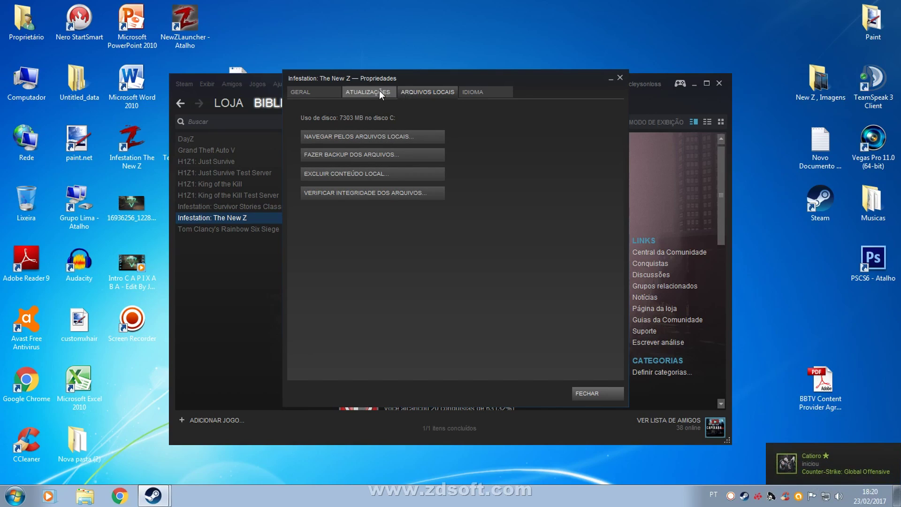
Browse to the game's local files folder, and close the Steam windows so that only the maximized folder is shown.
{"action": "left_click", "coordinate": [361, 136]}
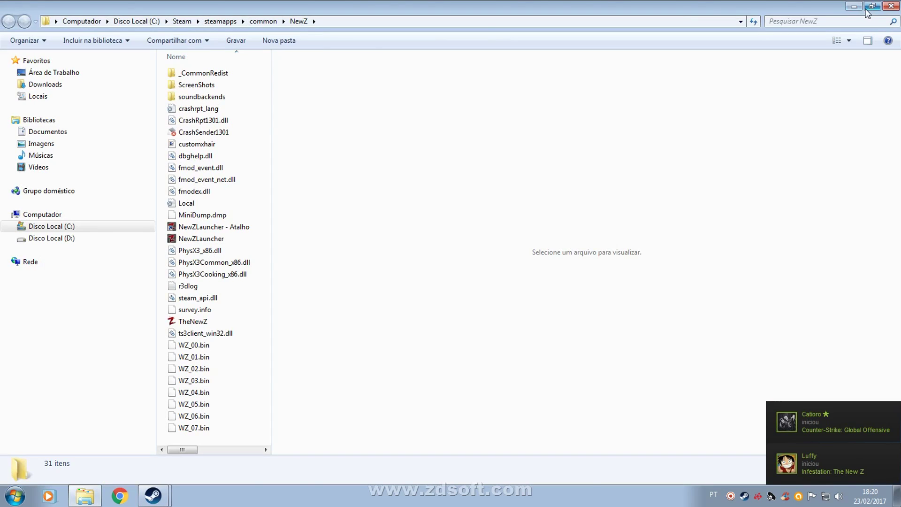
{"action": "left_click", "coordinate": [874, 7]}
{"action": "left_click_drag", "start_coordinate": [423, 73], "coordinate": [195, 61]}
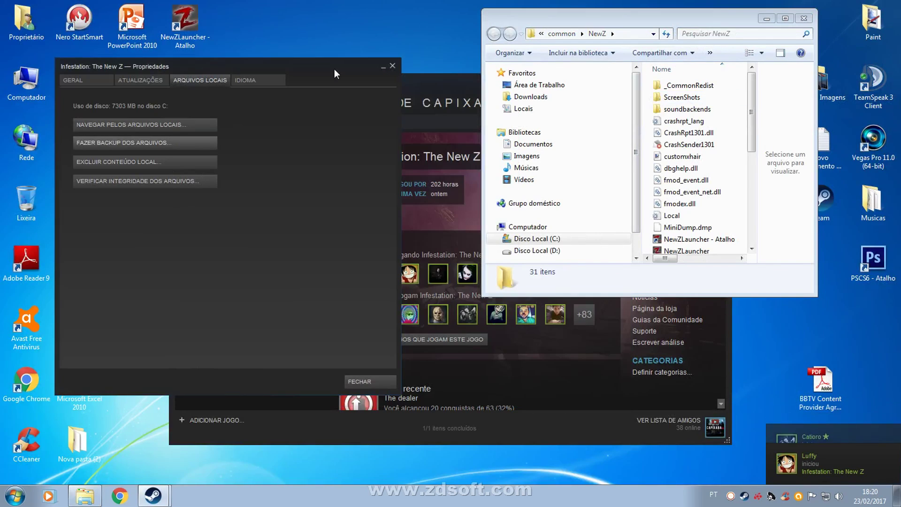
{"action": "left_click", "coordinate": [392, 65]}
{"action": "left_click_drag", "start_coordinate": [400, 77], "coordinate": [304, 72]}
{"action": "left_click", "coordinate": [592, 72]}
{"action": "left_click_drag", "start_coordinate": [692, 16], "coordinate": [745, 0]}
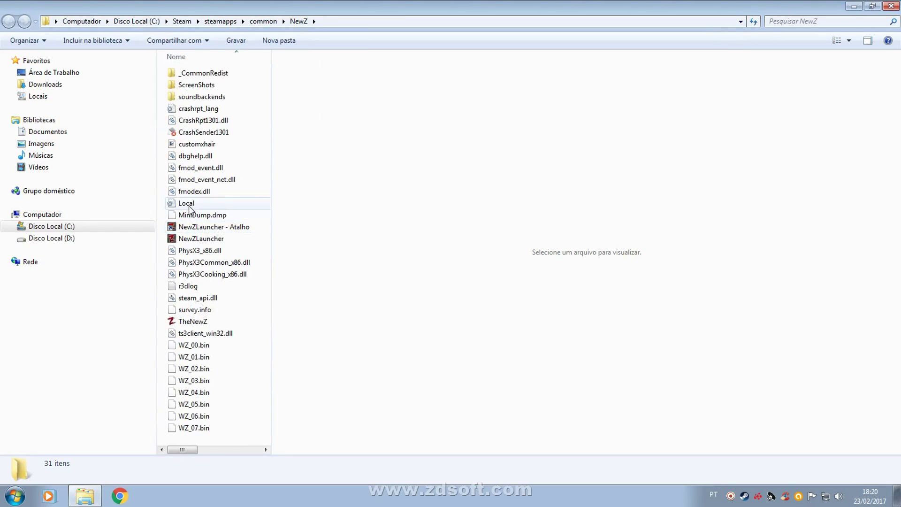
Create a shortcut to NewZLauncher in the NewZ folder, and move it onto the desktop.
{"action": "left_click", "coordinate": [195, 241]}
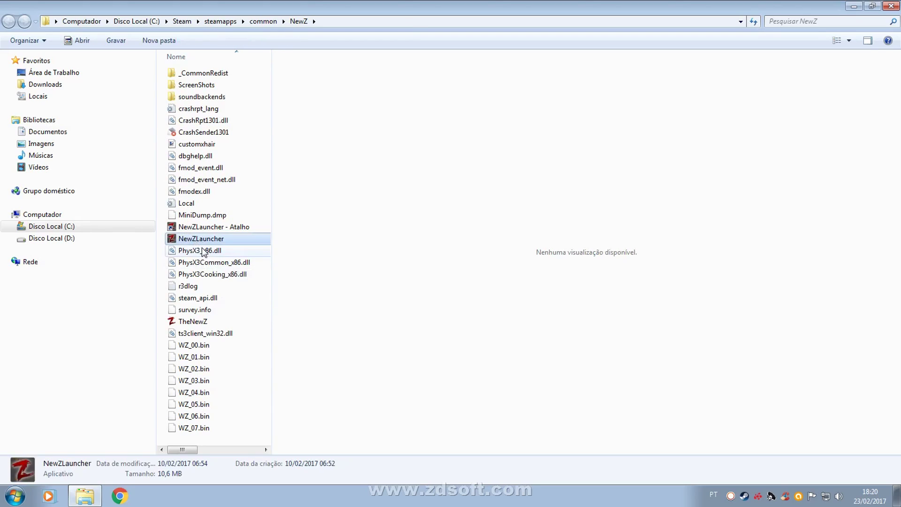
{"action": "right_click", "coordinate": [187, 241]}
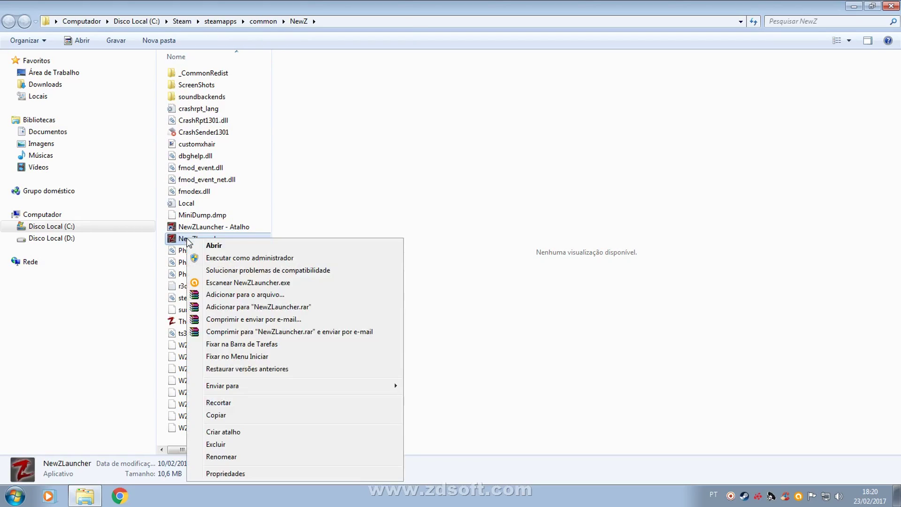
{"action": "left_click", "coordinate": [227, 432]}
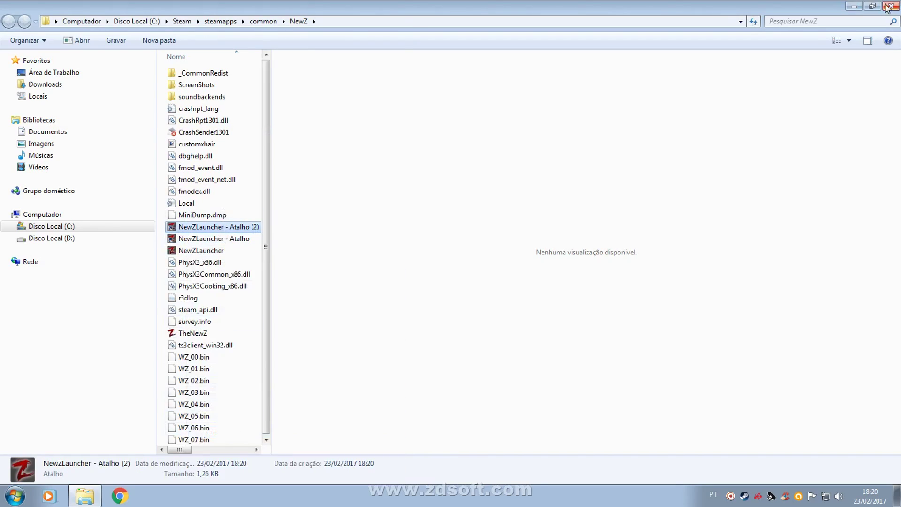
{"action": "left_click", "coordinate": [873, 6]}
{"action": "left_click_drag", "start_coordinate": [669, 237], "coordinate": [198, 216]}
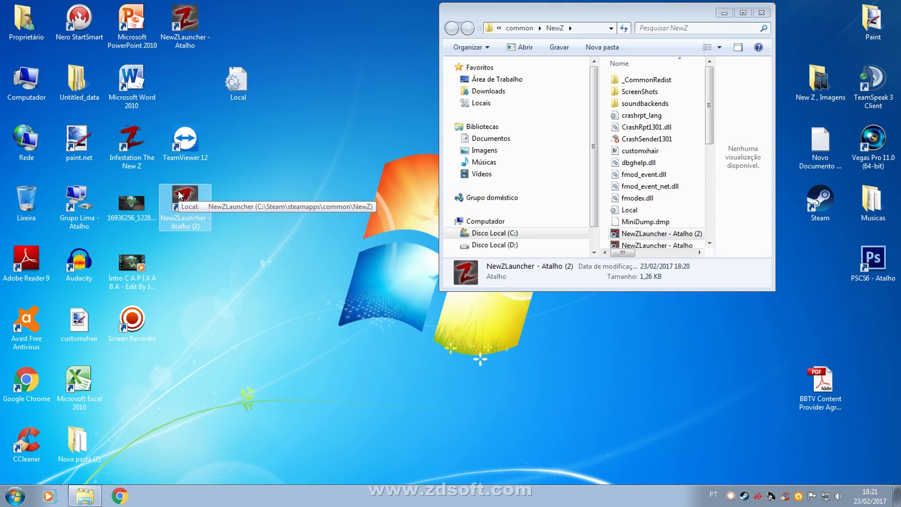
Show the file location of the new NewZLauncher desktop shortcut, select the desktop's Local file, and close the folder window.
{"action": "right_click", "coordinate": [191, 209]}
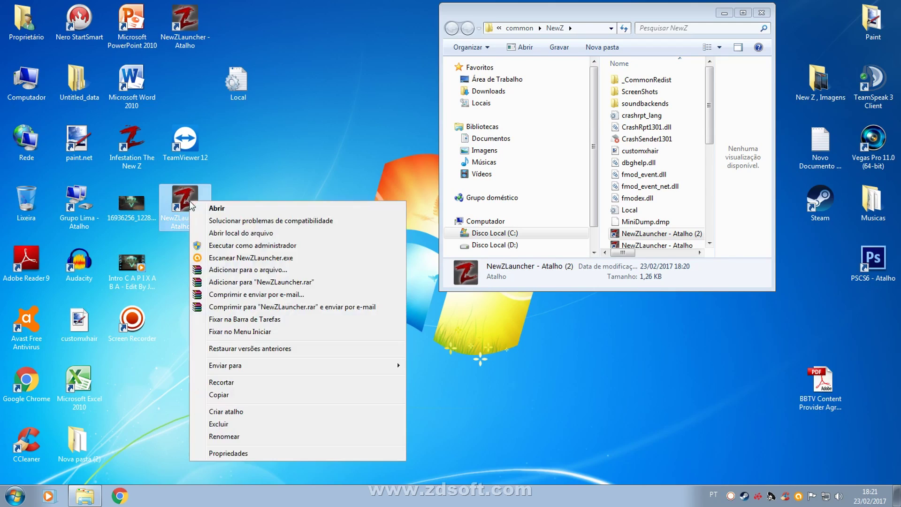
{"action": "left_click", "coordinate": [233, 234]}
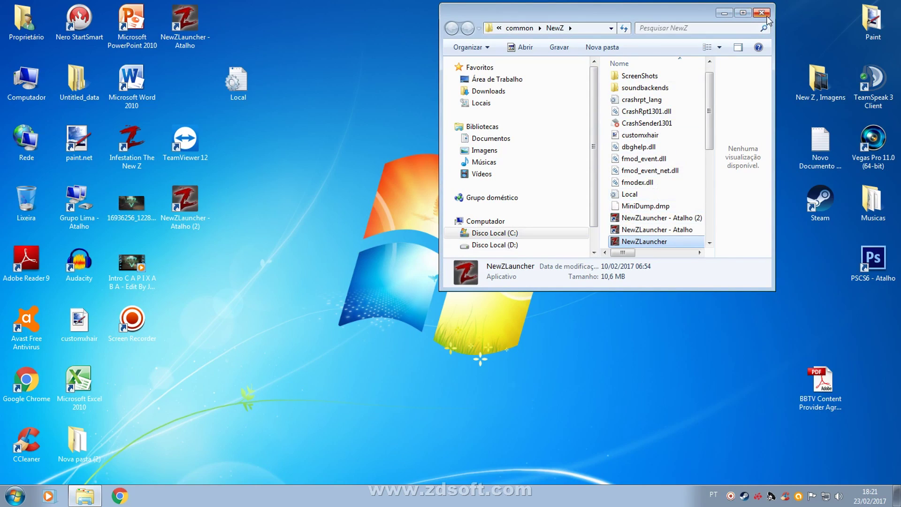
{"action": "key", "text": "alt+F4"}
{"action": "right_click", "coordinate": [185, 204]}
{"action": "left_click", "coordinate": [233, 235]}
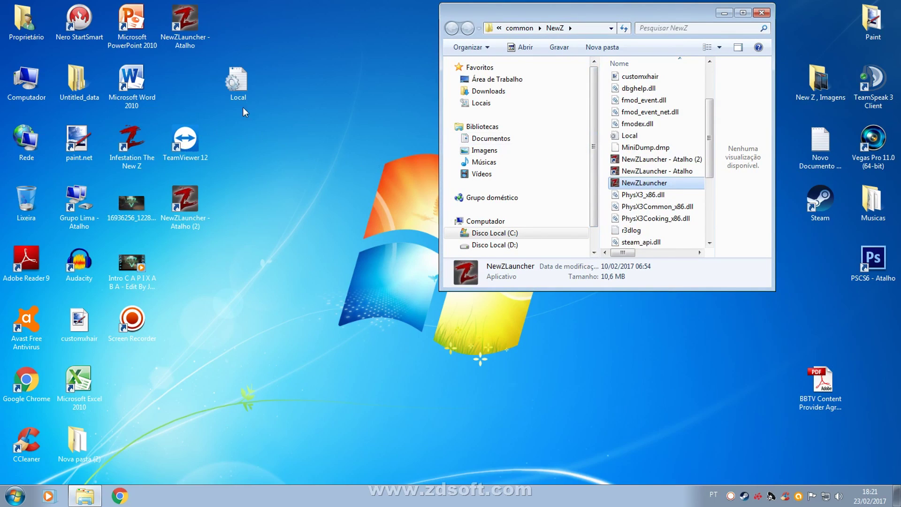
{"action": "left_click", "coordinate": [248, 91]}
{"action": "mouse_move", "coordinate": [249, 91]}
{"action": "left_mouse_down"}
{"action": "mouse_move", "coordinate": [698, 228]}
{"action": "mouse_move", "coordinate": [615, 155]}
{"action": "mouse_move", "coordinate": [258, 105]}
{"action": "left_mouse_up"}
{"action": "left_click", "coordinate": [763, 13]}
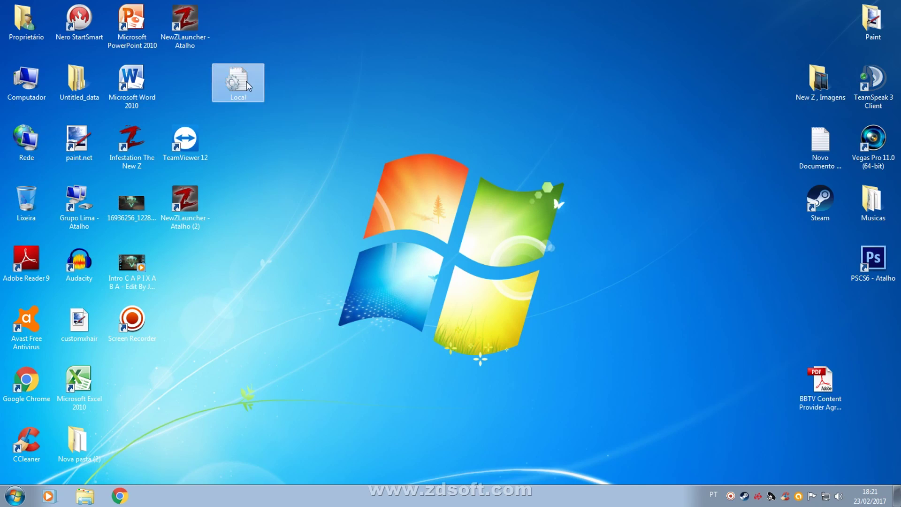
{"action": "right_click", "coordinate": [238, 255]}
{"action": "left_click", "coordinate": [259, 296]}
{"action": "right_click", "coordinate": [298, 188]}
{"action": "left_click", "coordinate": [318, 244]}
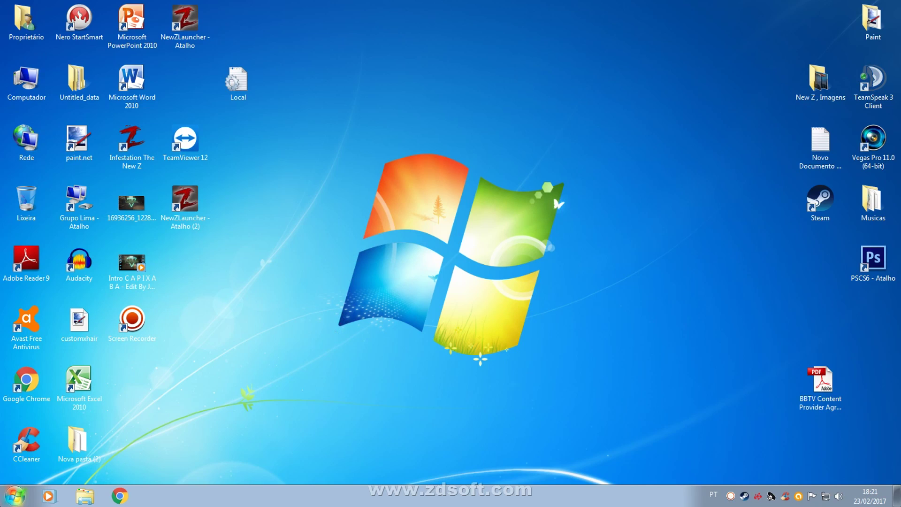
Open a maximized Computer window, widen its drive list, and select the C: and D: drives one after the other.
{"action": "left_click", "coordinate": [15, 495]}
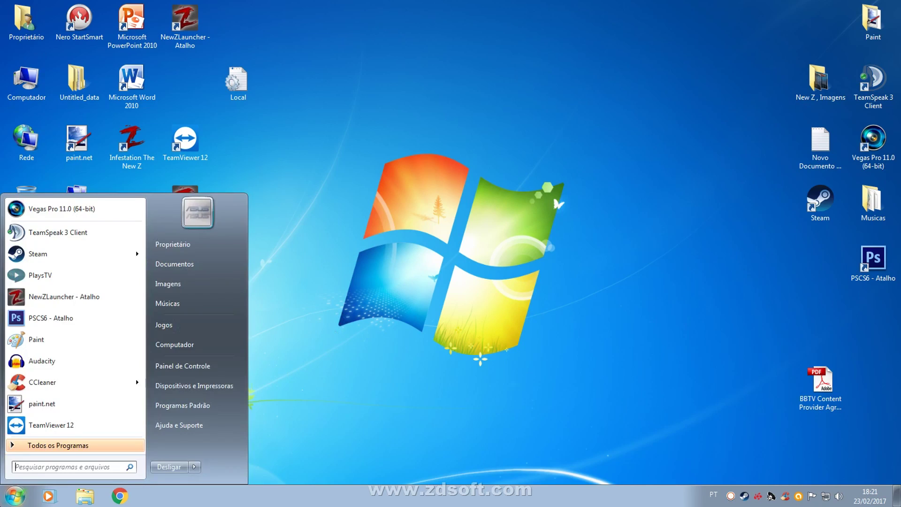
{"action": "left_click", "coordinate": [175, 347]}
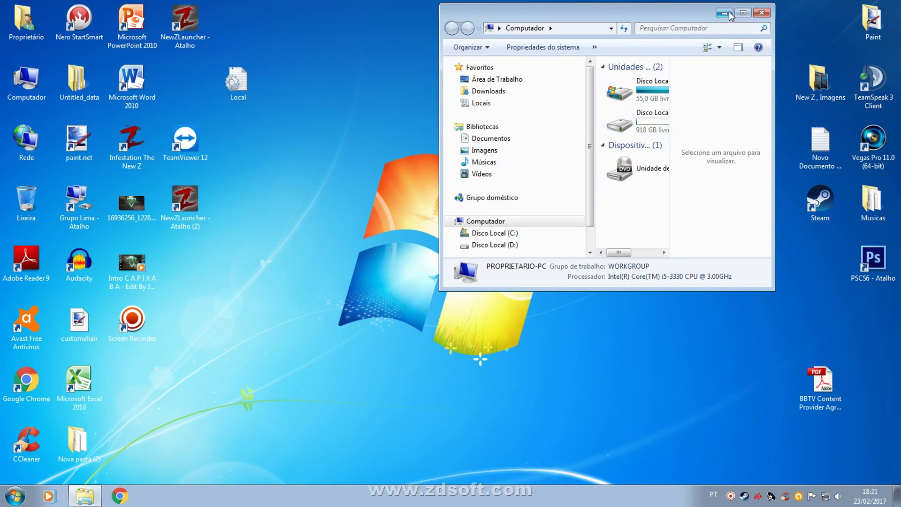
{"action": "left_click", "coordinate": [743, 13]}
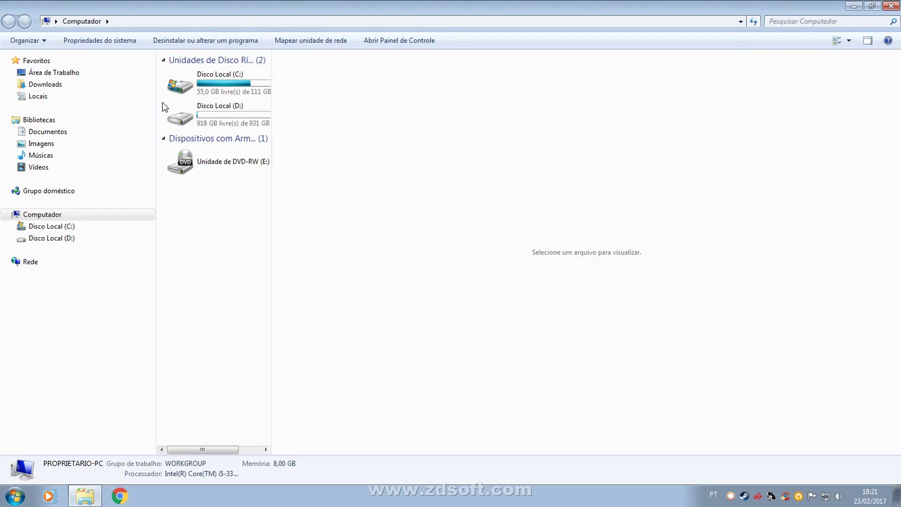
{"action": "left_click_drag", "start_coordinate": [275, 95], "coordinate": [587, 96]}
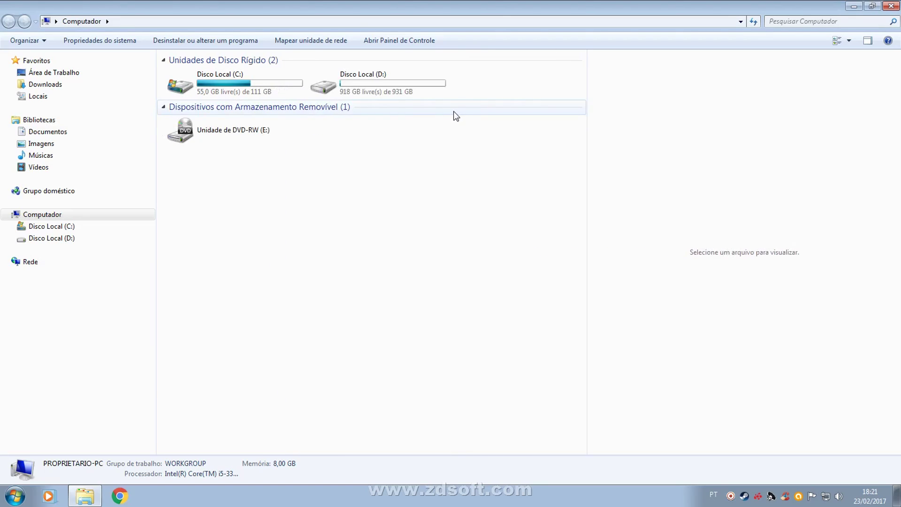
{"action": "left_click", "coordinate": [209, 76]}
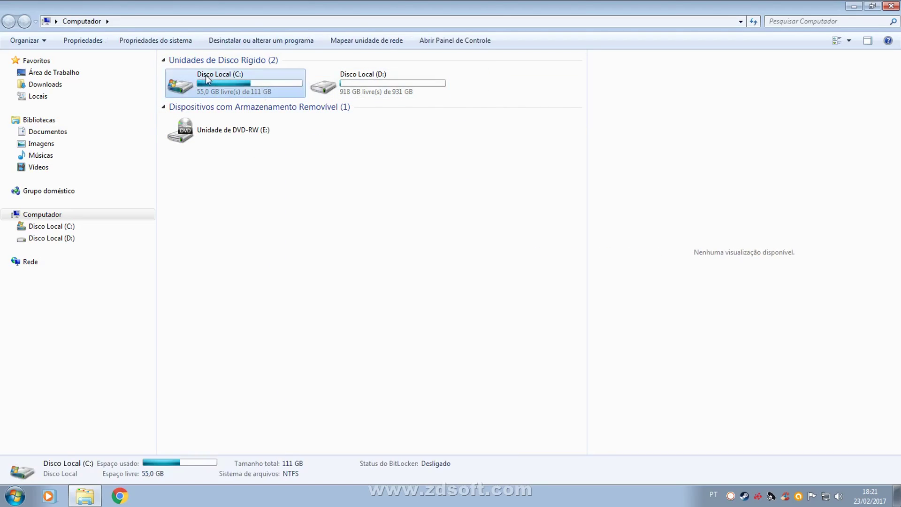
{"action": "left_click", "coordinate": [359, 80]}
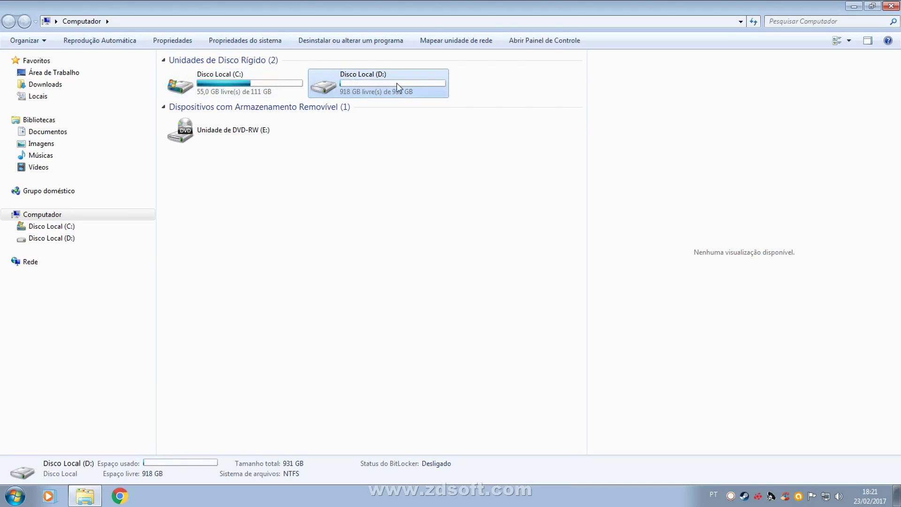
Open the computer's system properties from the Computer window.
{"action": "left_click", "coordinate": [483, 87]}
{"action": "right_click", "coordinate": [476, 81]}
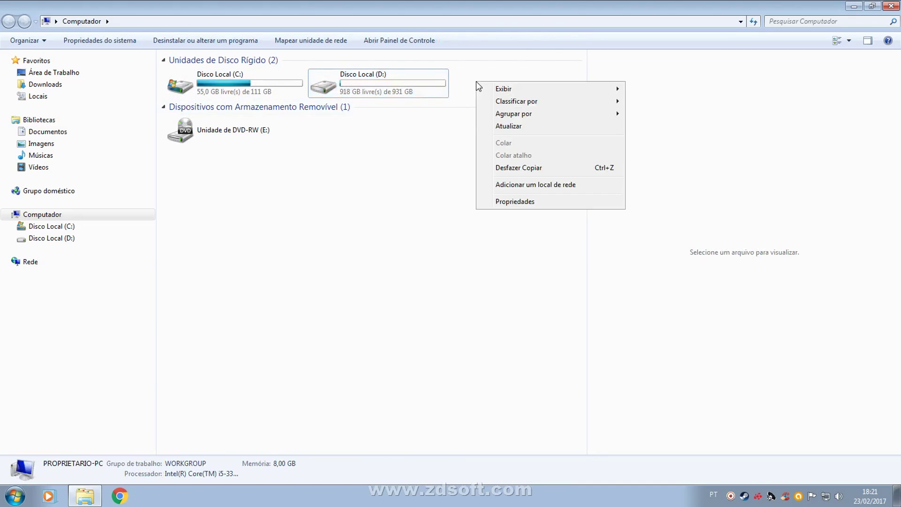
{"action": "left_click", "coordinate": [469, 83]}
{"action": "right_click", "coordinate": [469, 79]}
{"action": "left_click", "coordinate": [460, 69]}
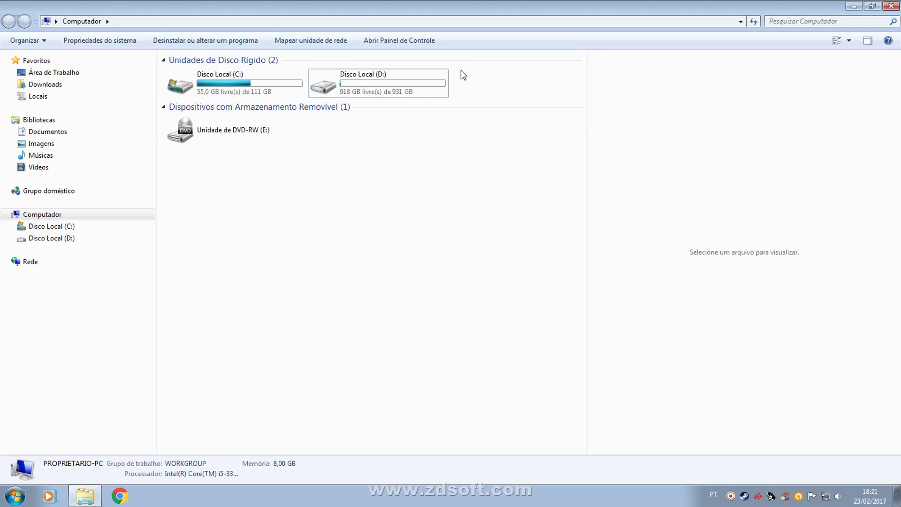
{"action": "right_click", "coordinate": [464, 83]}
{"action": "left_click", "coordinate": [509, 201]}
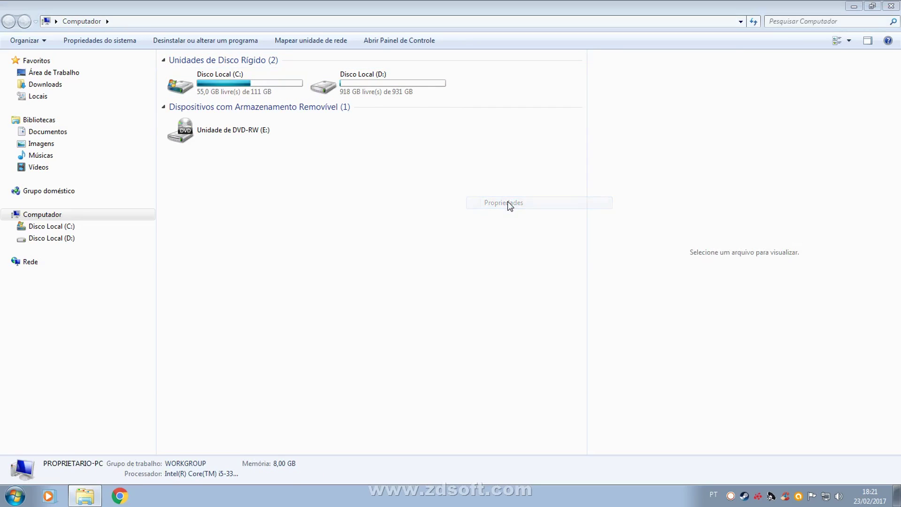
{"action": "left_click_drag", "start_coordinate": [388, 90], "coordinate": [388, 77]}
{"action": "scroll", "coordinate": [529, 159], "scroll_direction": "down", "scroll_amount": 1}
{"action": "scroll", "coordinate": [529, 159], "scroll_direction": "up", "scroll_amount": 1}
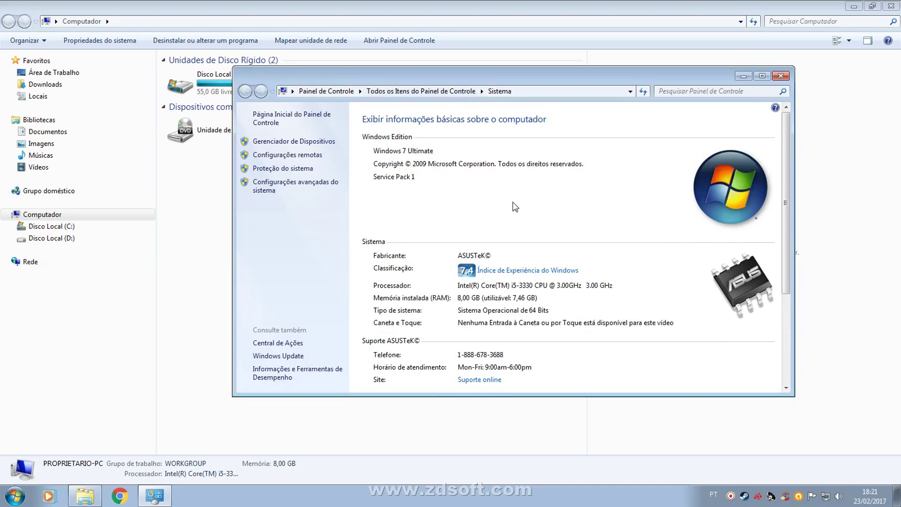
Open the advanced system settings, and show the performance options for visual effects.
{"action": "left_click", "coordinate": [263, 189]}
{"action": "left_click_drag", "start_coordinate": [231, 130], "coordinate": [254, 97]}
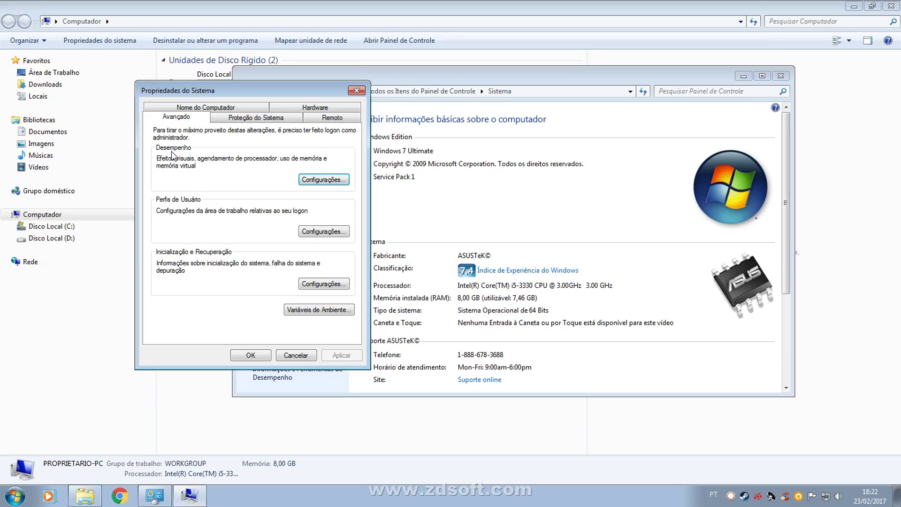
{"action": "left_click", "coordinate": [312, 182]}
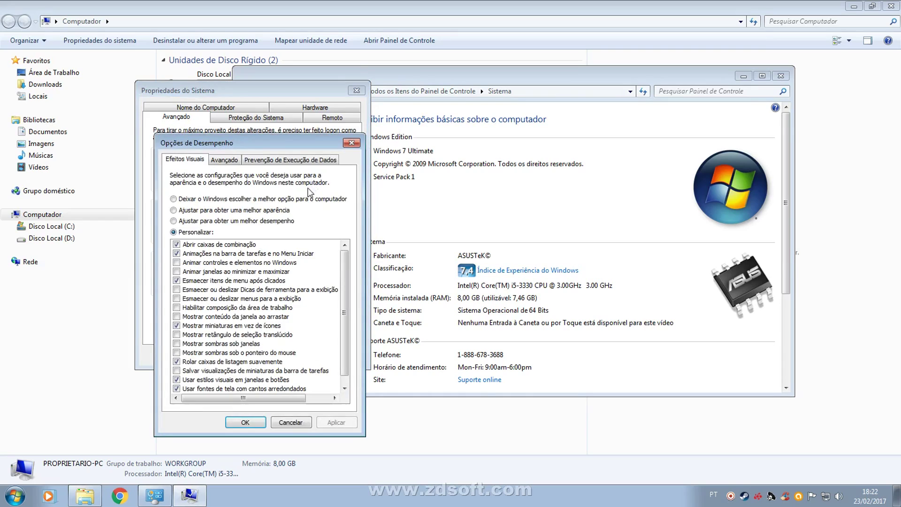
{"action": "left_click_drag", "start_coordinate": [217, 145], "coordinate": [248, 94]}
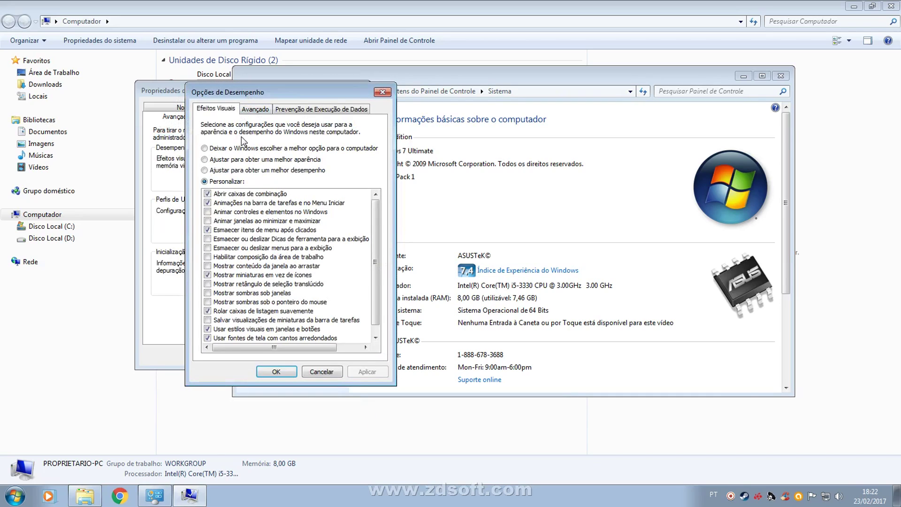
Try the best-performance visual effects preset, look through its list of effects, and cancel the dialog.
{"action": "left_click", "coordinate": [206, 171]}
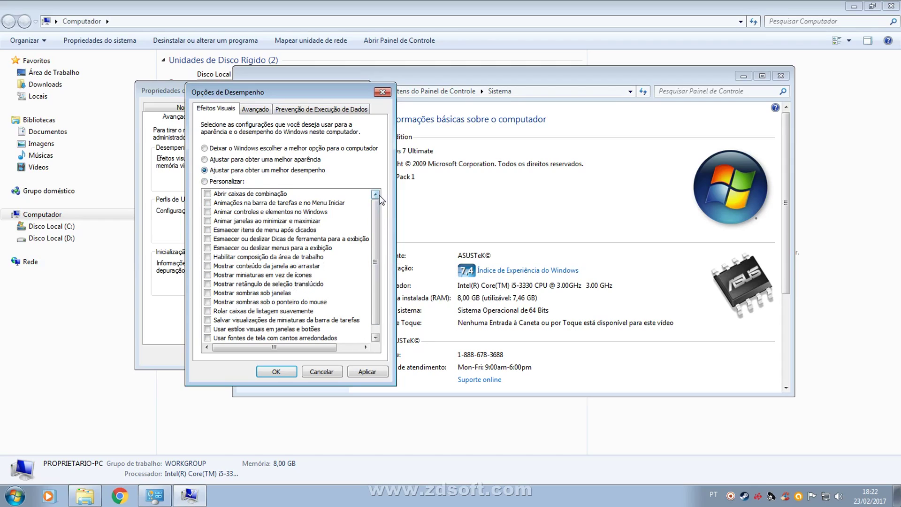
{"action": "scroll", "coordinate": [377, 246], "scroll_direction": "down", "scroll_amount": 1}
{"action": "scroll", "coordinate": [377, 246], "scroll_direction": "up", "scroll_amount": 1}
{"action": "scroll", "coordinate": [380, 221], "scroll_direction": "down", "scroll_amount": 1}
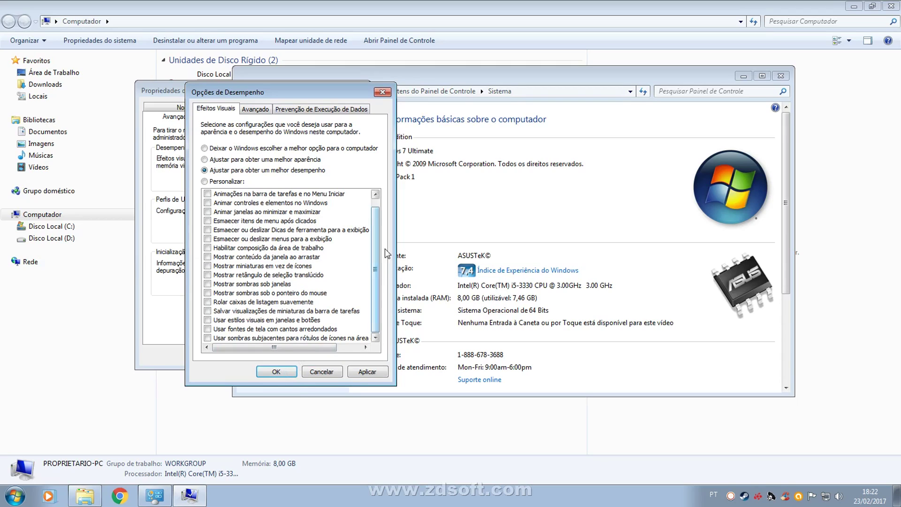
{"action": "scroll", "coordinate": [377, 238], "scroll_direction": "up", "scroll_amount": 1}
{"action": "scroll", "coordinate": [376, 238], "scroll_direction": "down", "scroll_amount": 1}
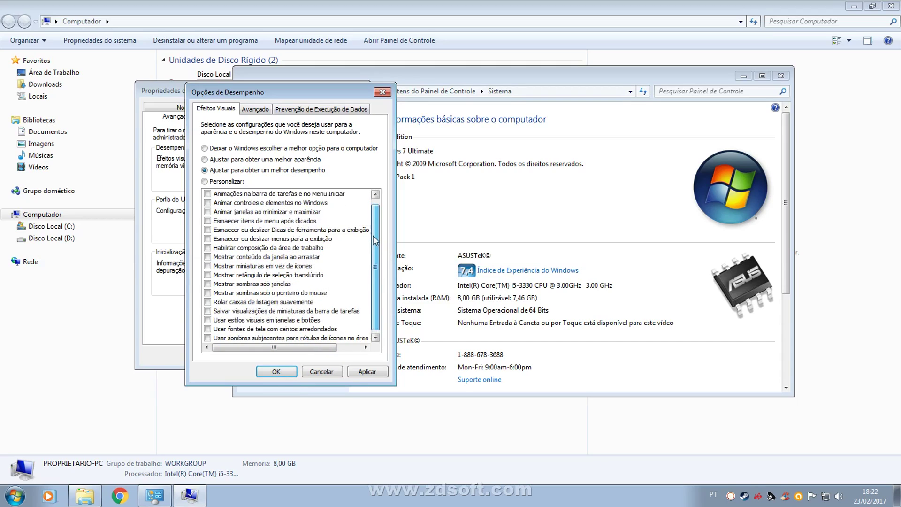
{"action": "scroll", "coordinate": [390, 264], "scroll_direction": "up", "scroll_amount": 1}
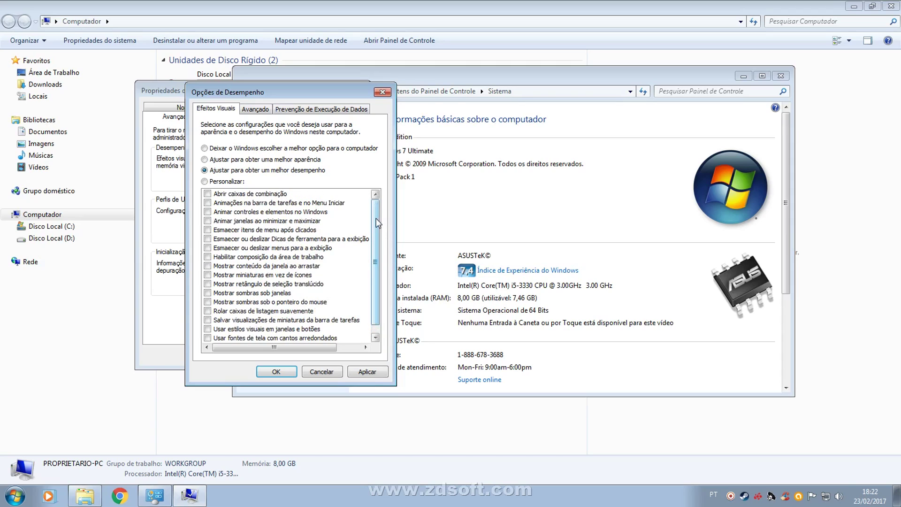
{"action": "scroll", "coordinate": [378, 252], "scroll_direction": "down", "scroll_amount": 1}
{"action": "scroll", "coordinate": [383, 241], "scroll_direction": "up", "scroll_amount": 1}
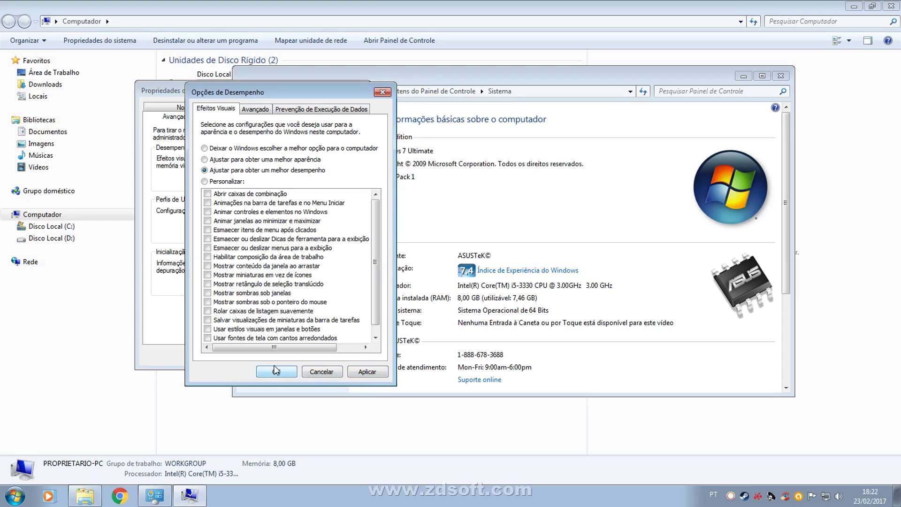
{"action": "left_click", "coordinate": [321, 372]}
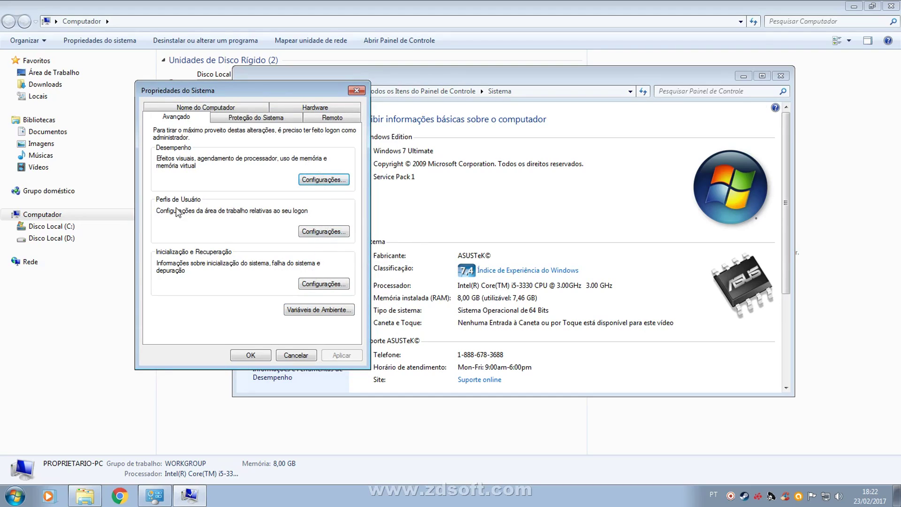
Try the visual effects presets for Windows' automatic choice, best performance and custom in the performance options, and cancel them.
{"action": "left_click", "coordinate": [310, 181]}
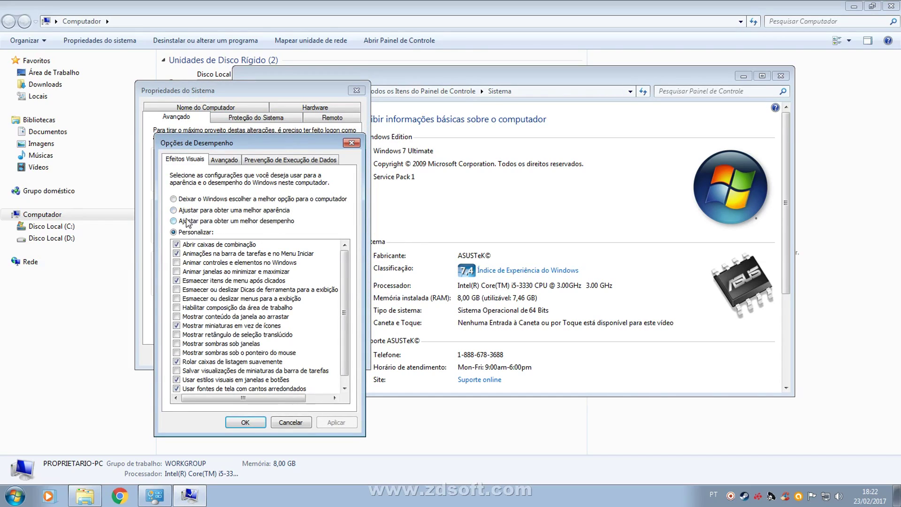
{"action": "left_click", "coordinate": [194, 199]}
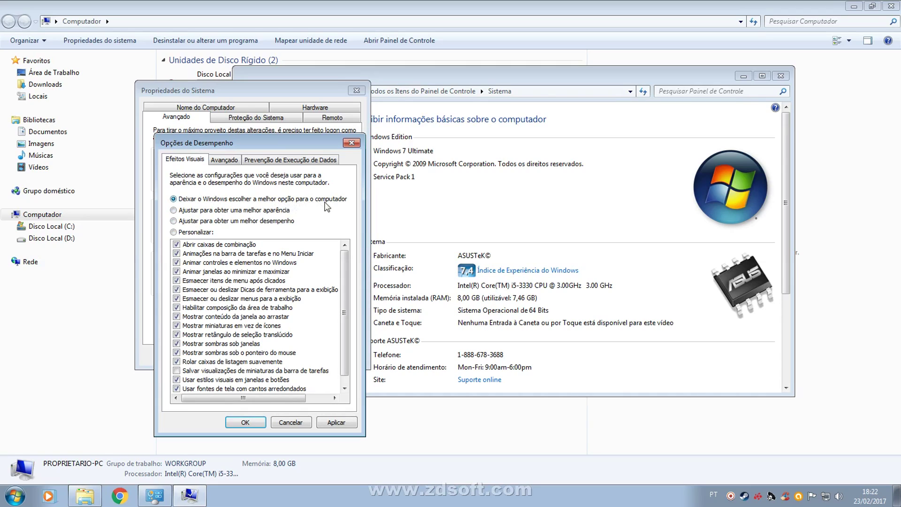
{"action": "left_click", "coordinate": [196, 221]}
{"action": "left_click", "coordinate": [181, 233]}
{"action": "scroll", "coordinate": [328, 284], "scroll_direction": "down", "scroll_amount": 1}
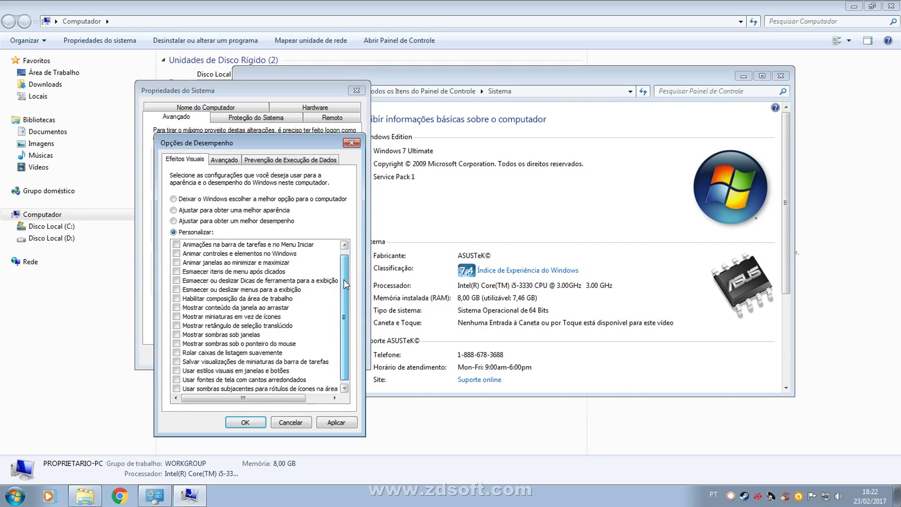
{"action": "left_click", "coordinate": [300, 424]}
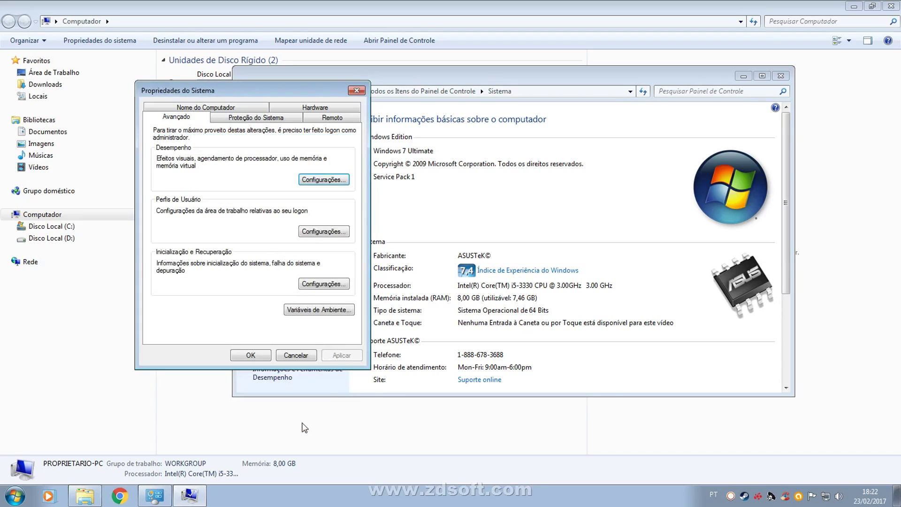
Review and accept the existing custom visual effects in the performance options, and close the system properties and System windows.
{"action": "left_click", "coordinate": [321, 180]}
{"action": "left_click_drag", "start_coordinate": [346, 261], "coordinate": [334, 331]}
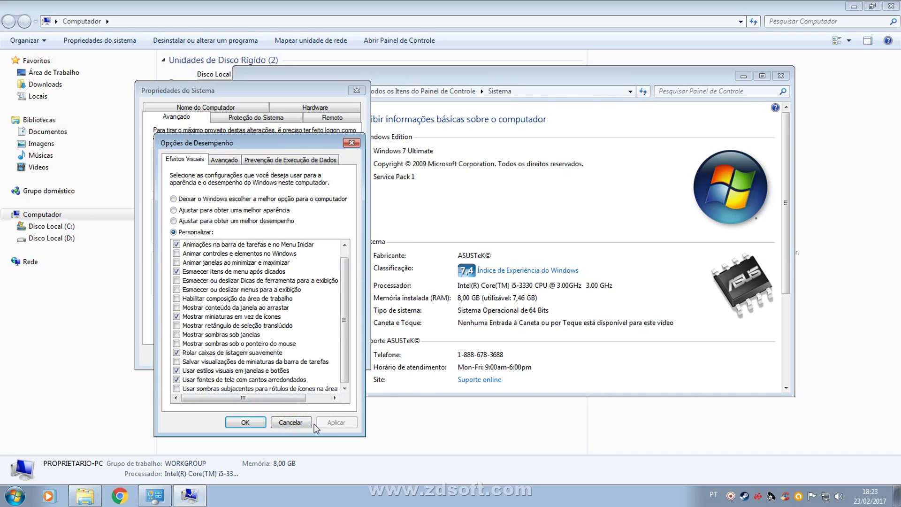
{"action": "left_click", "coordinate": [244, 422]}
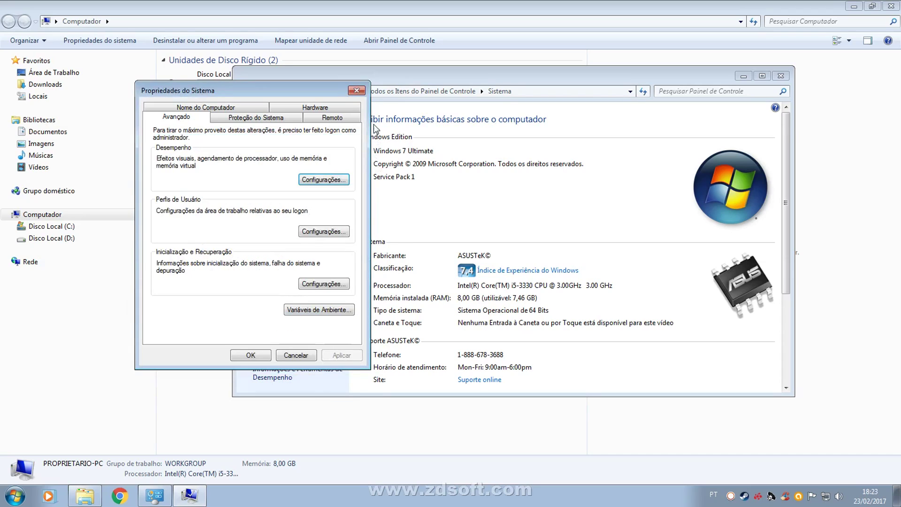
{"action": "left_click", "coordinate": [357, 90]}
{"action": "left_click", "coordinate": [781, 76]}
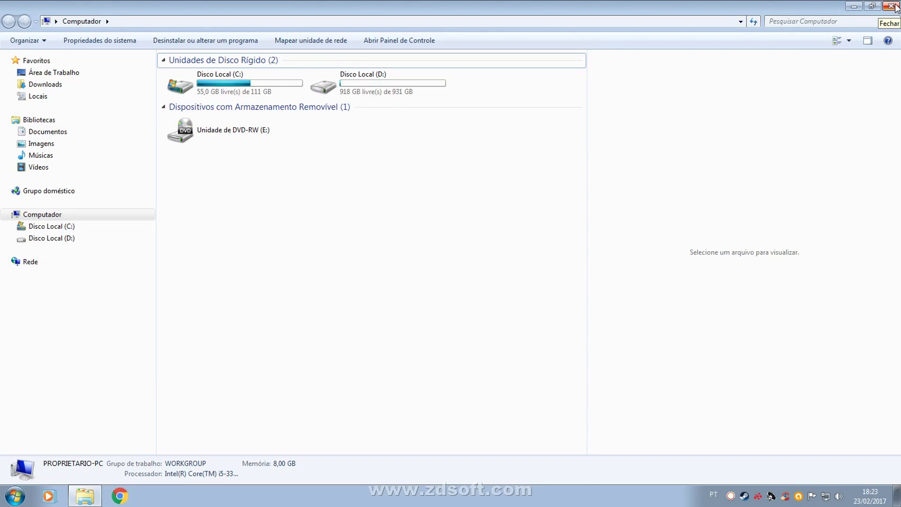
Close the Computer window and refresh the desktop several times.
{"action": "left_click", "coordinate": [891, 6]}
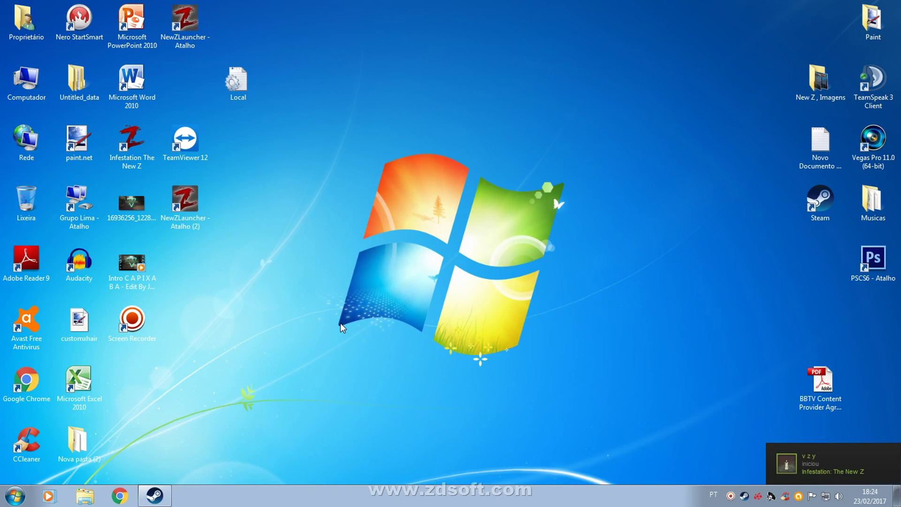
{"action": "right_click", "coordinate": [327, 225]}
{"action": "left_click", "coordinate": [356, 273]}
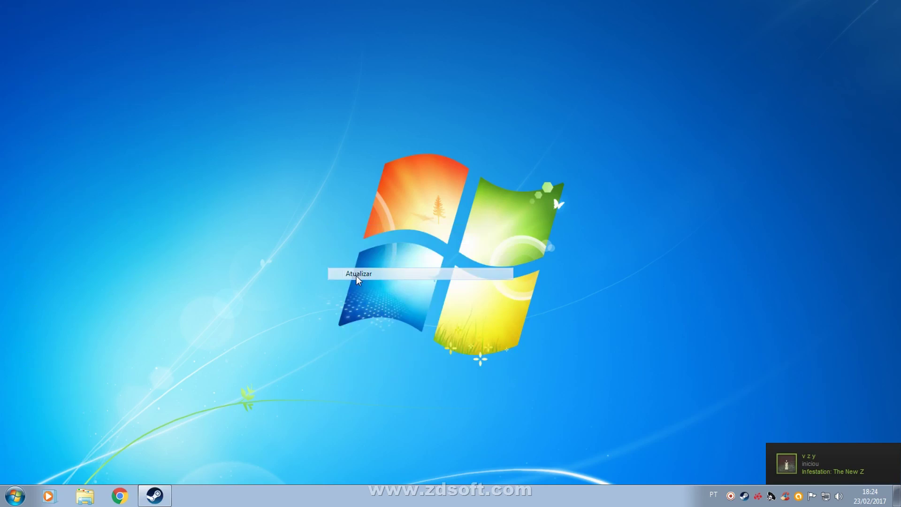
{"action": "right_click", "coordinate": [319, 187]}
{"action": "left_click", "coordinate": [346, 239]}
{"action": "right_click", "coordinate": [306, 169]}
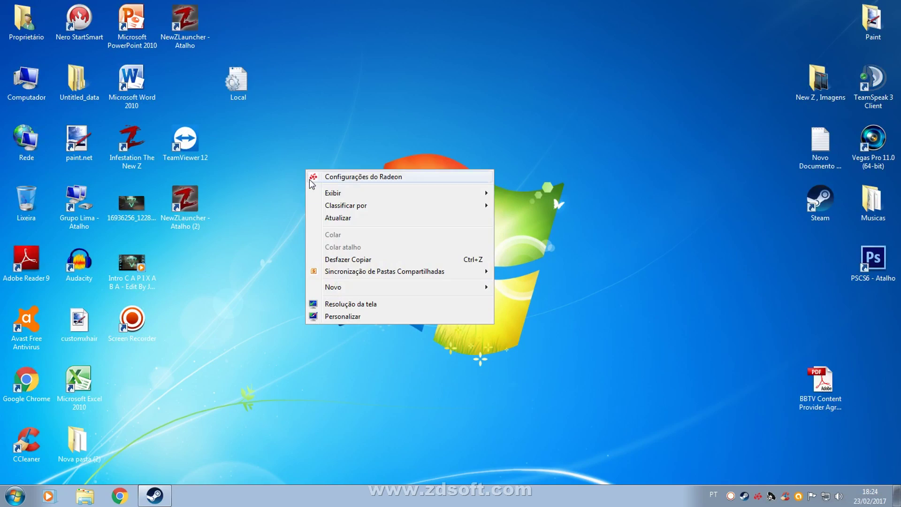
{"action": "left_click", "coordinate": [334, 221]}
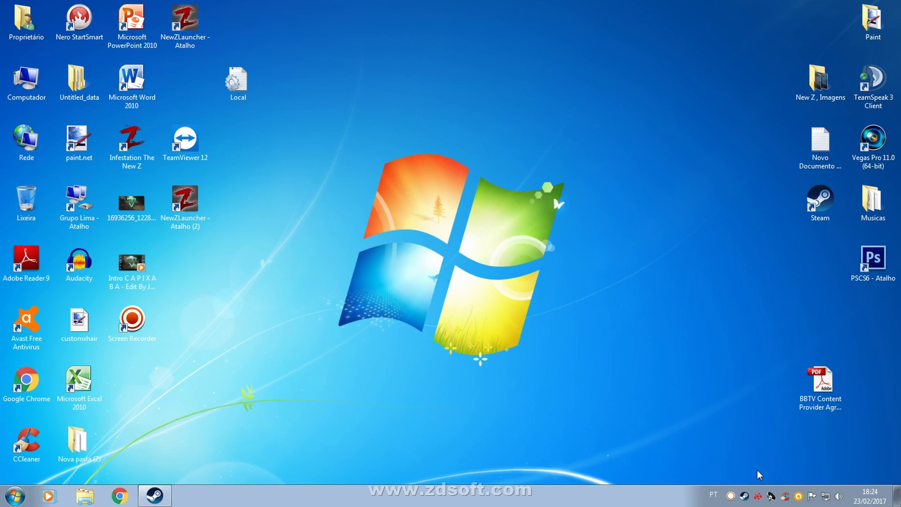
Switch to Steam, open its settings window, and reposition both windows on the desktop.
{"action": "left_click", "coordinate": [746, 496]}
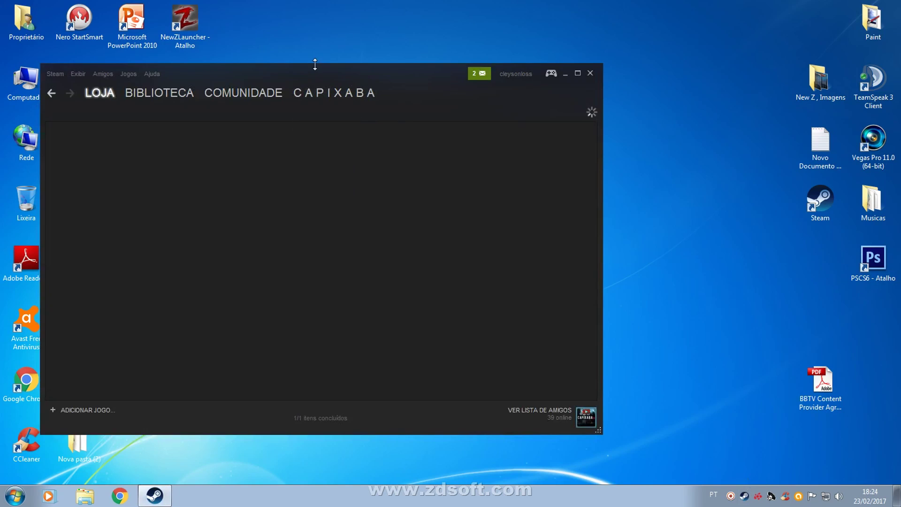
{"action": "left_click_drag", "start_coordinate": [313, 71], "coordinate": [513, 60]}
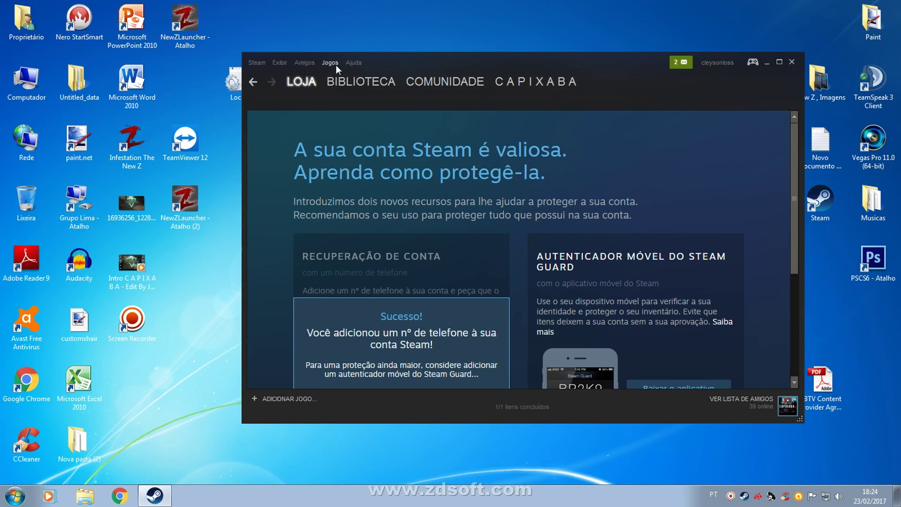
{"action": "left_click", "coordinate": [280, 63]}
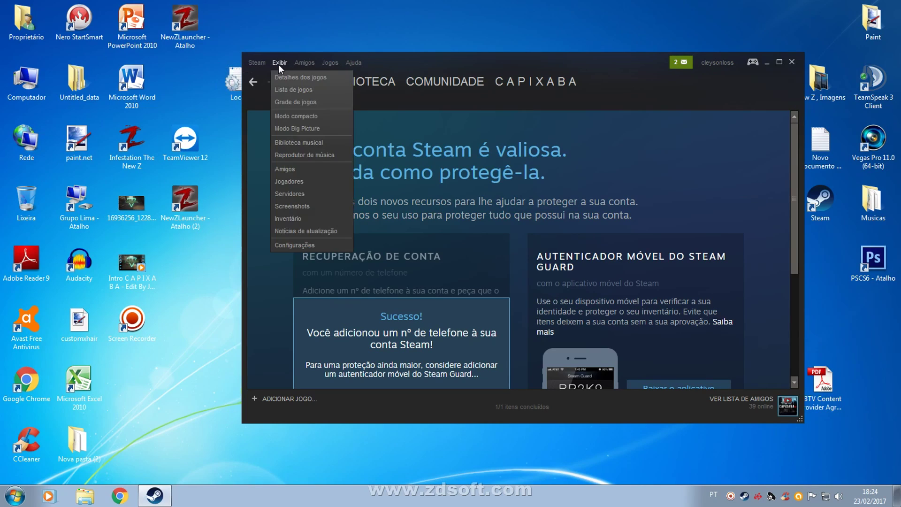
{"action": "left_click", "coordinate": [295, 245]}
{"action": "left_click_drag", "start_coordinate": [475, 129], "coordinate": [326, 64]}
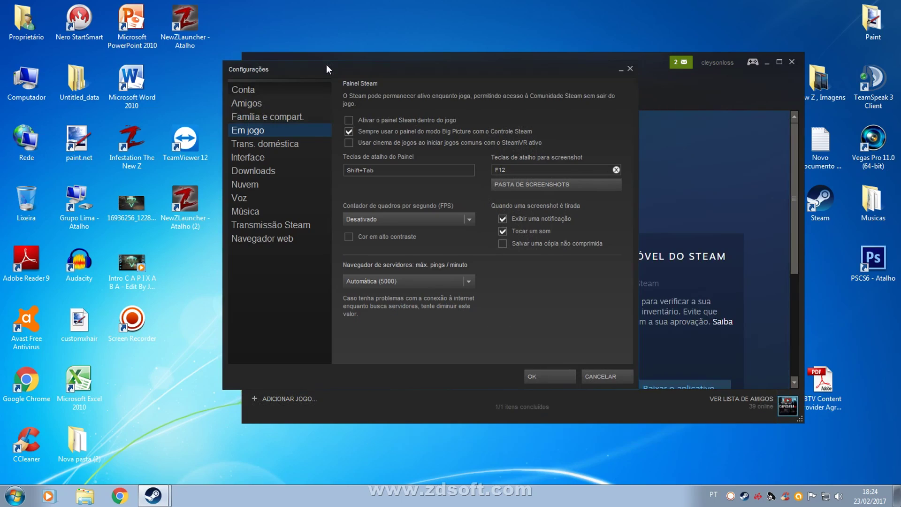
Look through the Steam settings pages Conta, Amigos, Família e compart., Em jogo and Trans. doméstica.
{"action": "left_click", "coordinate": [250, 101]}
{"action": "left_click", "coordinate": [249, 91]}
{"action": "left_click", "coordinate": [249, 104]}
{"action": "left_click", "coordinate": [250, 115]}
{"action": "left_click", "coordinate": [247, 130]}
{"action": "left_click", "coordinate": [249, 144]}
Review the Em jogo settings for the overlay shortcut, the FPS counter and the server browser's maximum pings per minute.
{"action": "left_click", "coordinate": [257, 129]}
{"action": "left_click", "coordinate": [400, 173]}
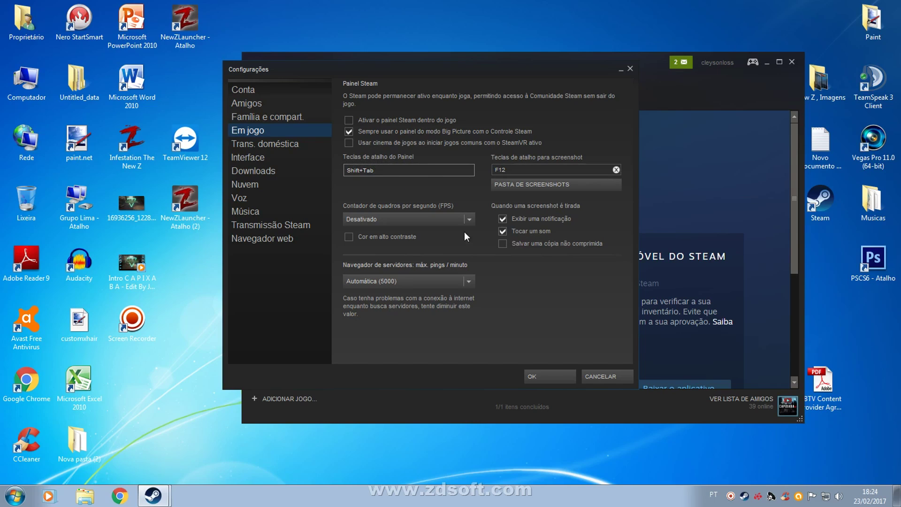
{"action": "left_click", "coordinate": [370, 221]}
{"action": "left_click", "coordinate": [369, 223]}
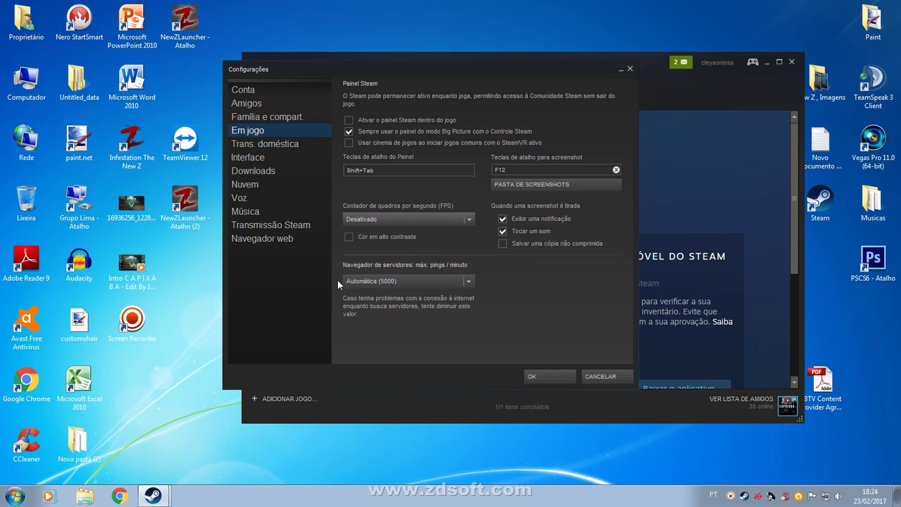
{"action": "left_click", "coordinate": [360, 284]}
{"action": "left_click", "coordinate": [383, 283]}
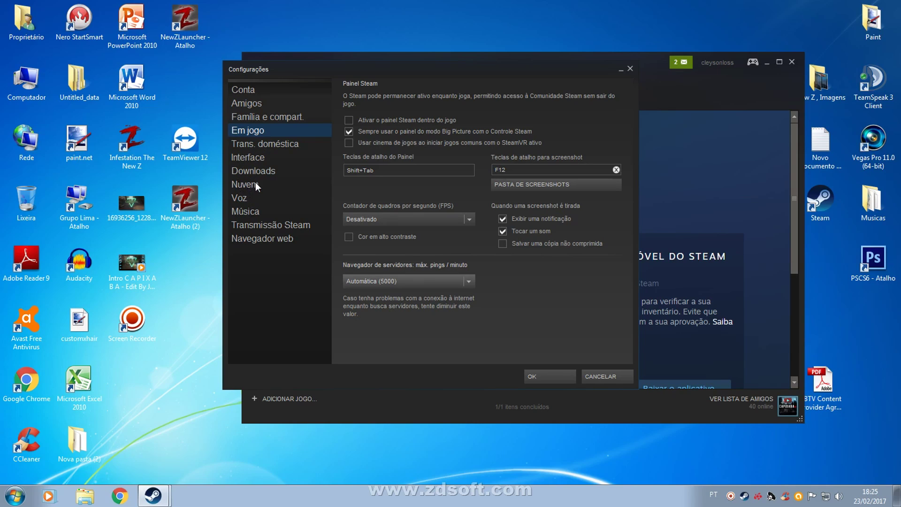
Review the Downloads and Interface settings, and accept the settings and close the Steam window.
{"action": "left_click", "coordinate": [249, 171]}
{"action": "left_click", "coordinate": [252, 152]}
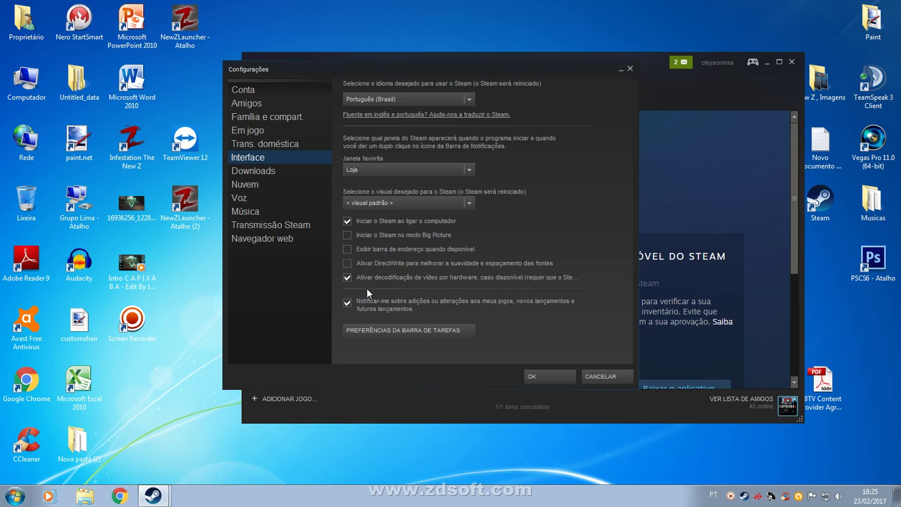
{"action": "left_click", "coordinate": [557, 376]}
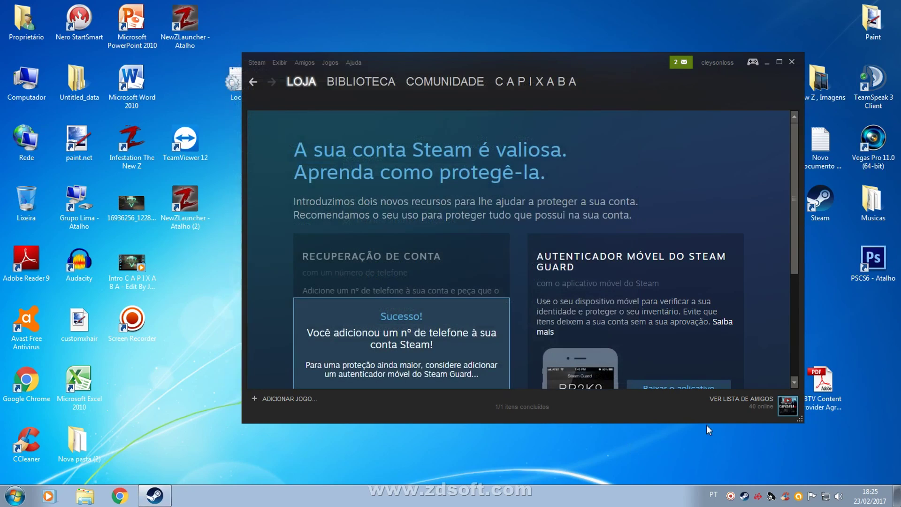
{"action": "left_click", "coordinate": [793, 62]}
Refresh the desktop repeatedly with Steam's window closed.
{"action": "right_click", "coordinate": [357, 174]}
{"action": "left_click", "coordinate": [393, 224]}
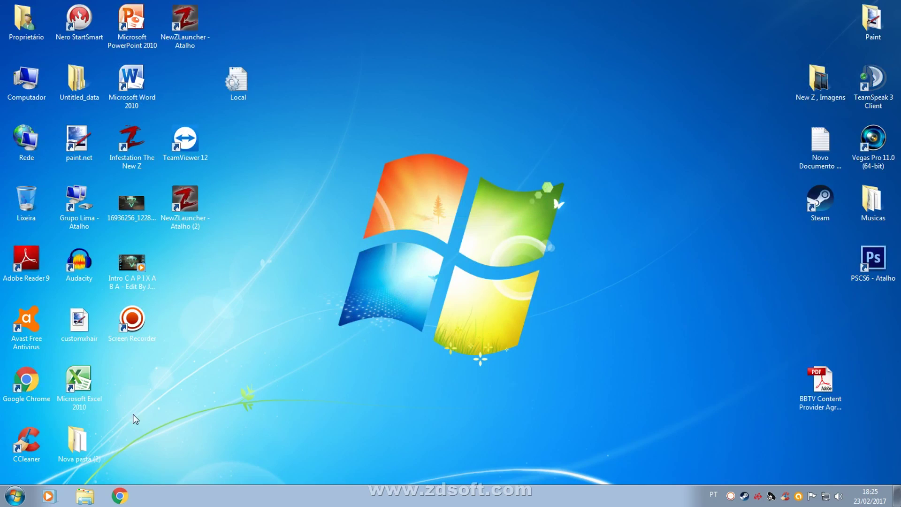
{"action": "right_click", "coordinate": [479, 232]}
{"action": "left_click", "coordinate": [502, 278]}
{"action": "right_click", "coordinate": [307, 191]}
{"action": "left_click", "coordinate": [325, 239]}
{"action": "right_click", "coordinate": [300, 177]}
{"action": "left_click", "coordinate": [323, 225]}
{"action": "right_click", "coordinate": [280, 149]}
{"action": "left_click", "coordinate": [307, 197]}
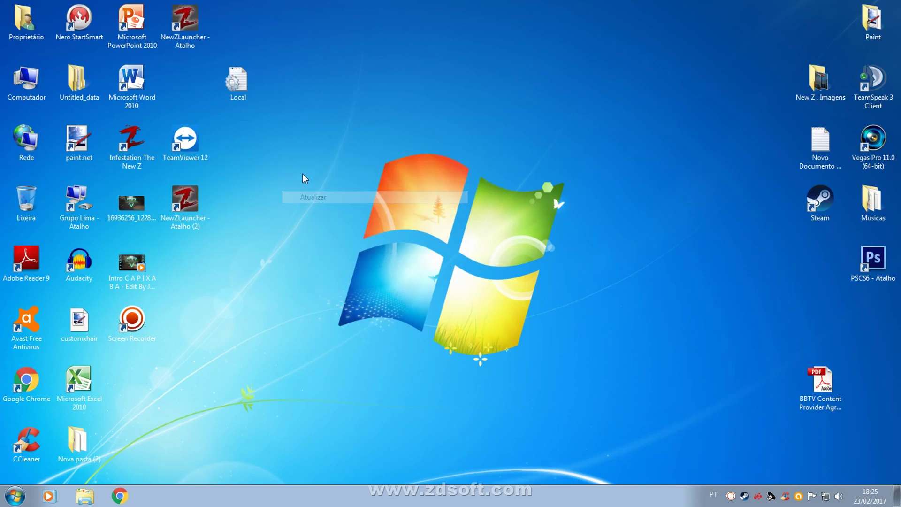
{"action": "right_click", "coordinate": [291, 158]}
{"action": "left_click", "coordinate": [328, 214]}
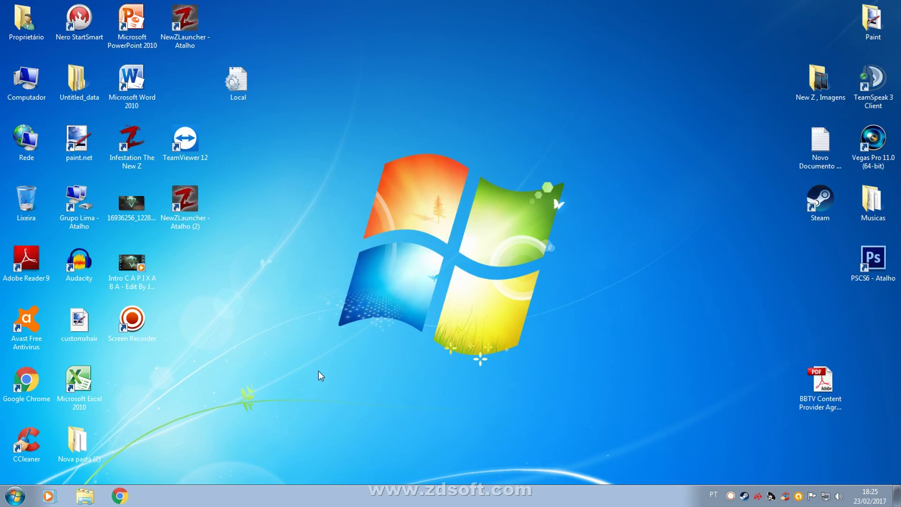